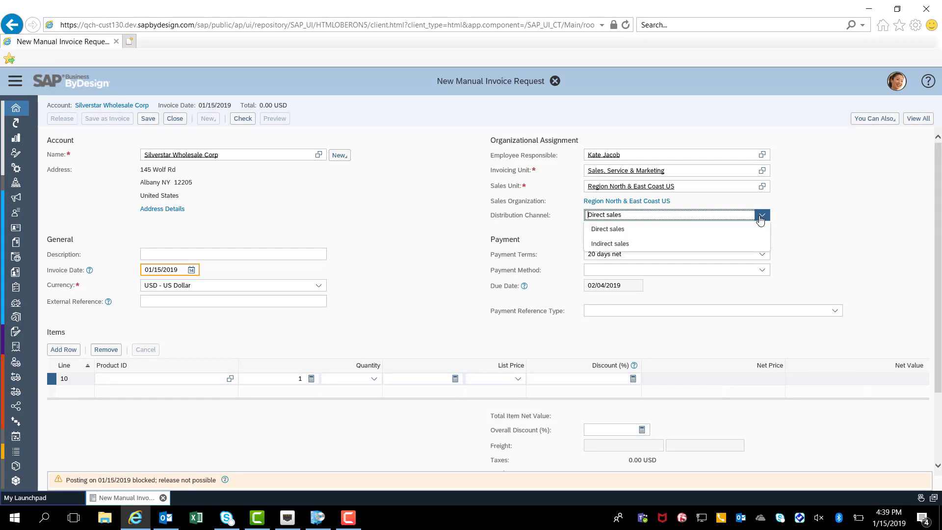
Set the distribution channel to Indirect sales and fill line 10 with product MCC-0006 at a list price of 100.00.
left_click(722, 248)
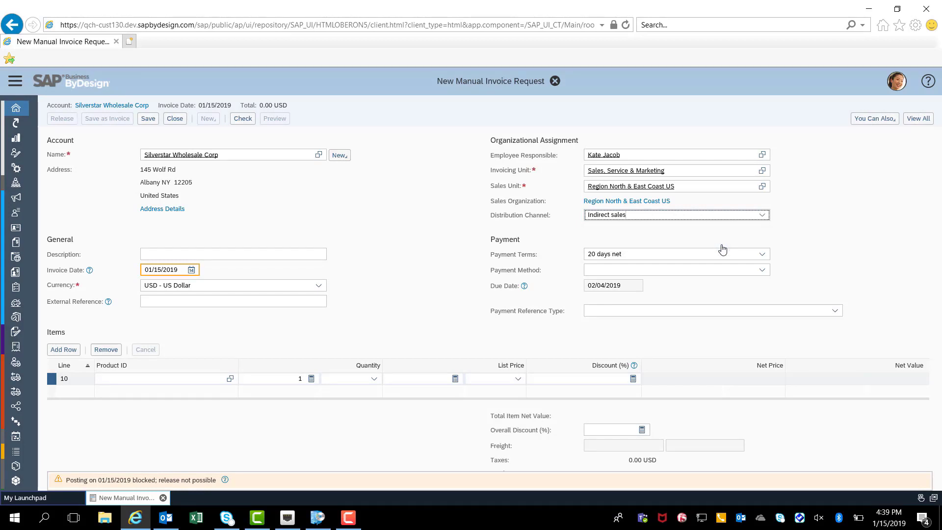
left_click(176, 378)
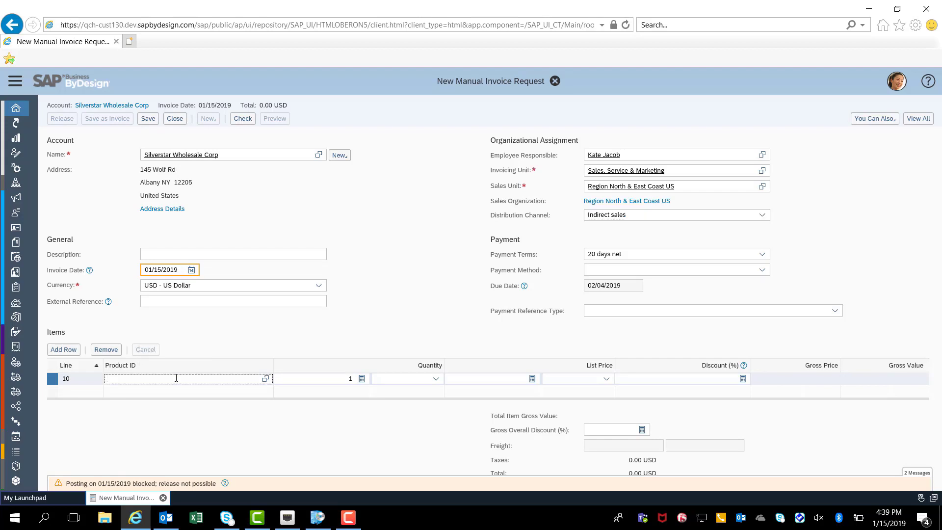
type("M")
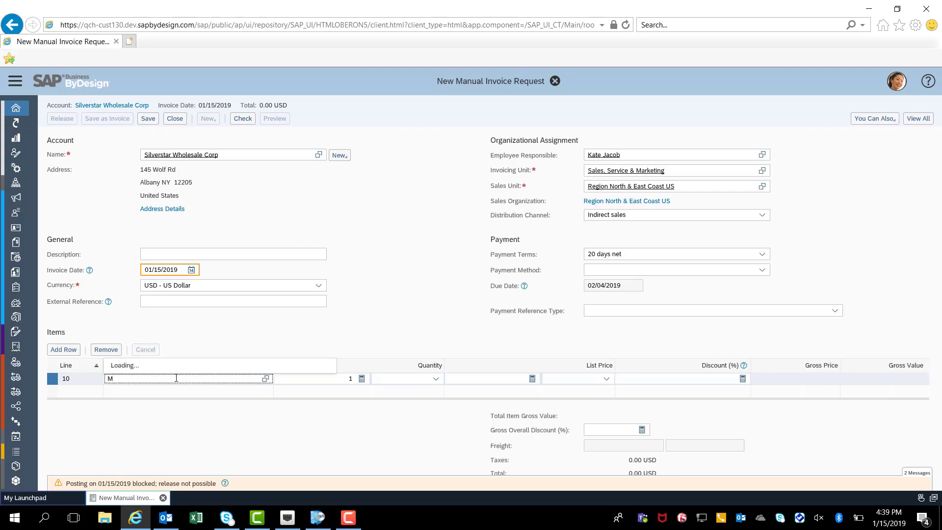
type("CC-0006 - Water Gauges")
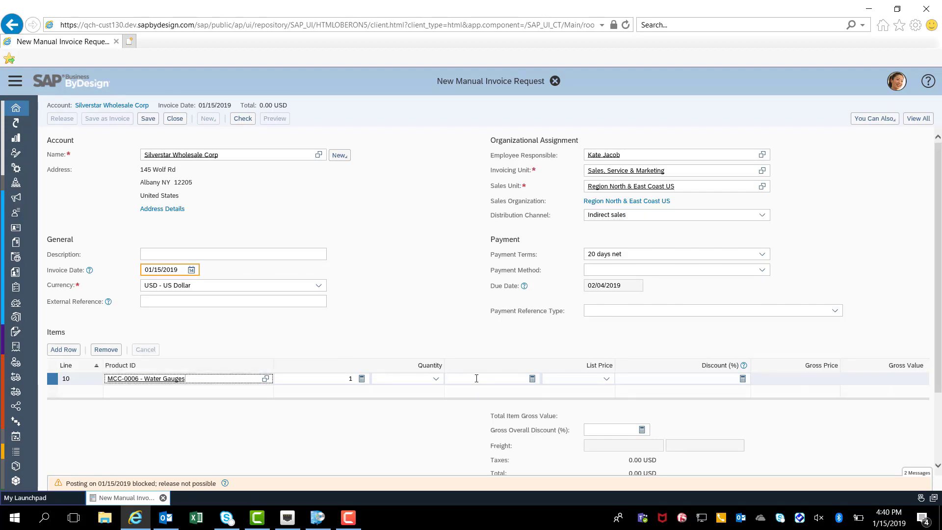
left_click(476, 378)
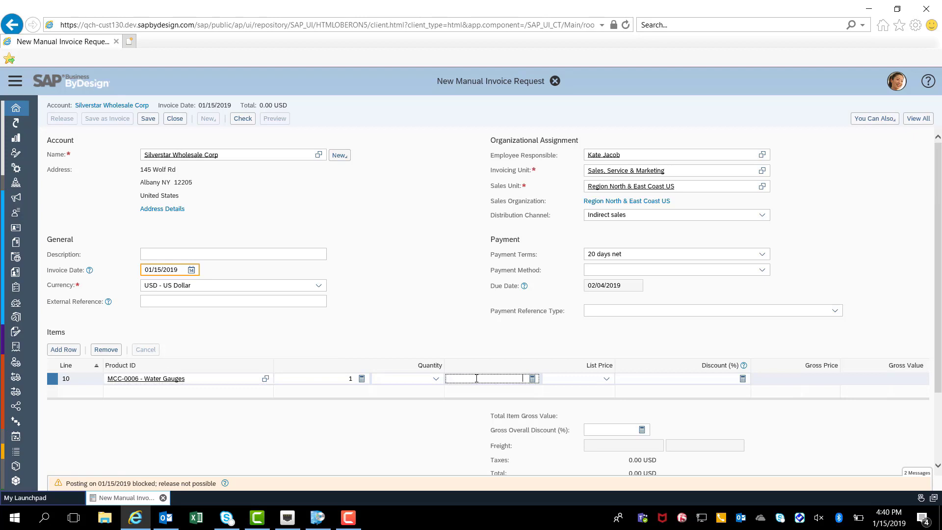
type("100.00")
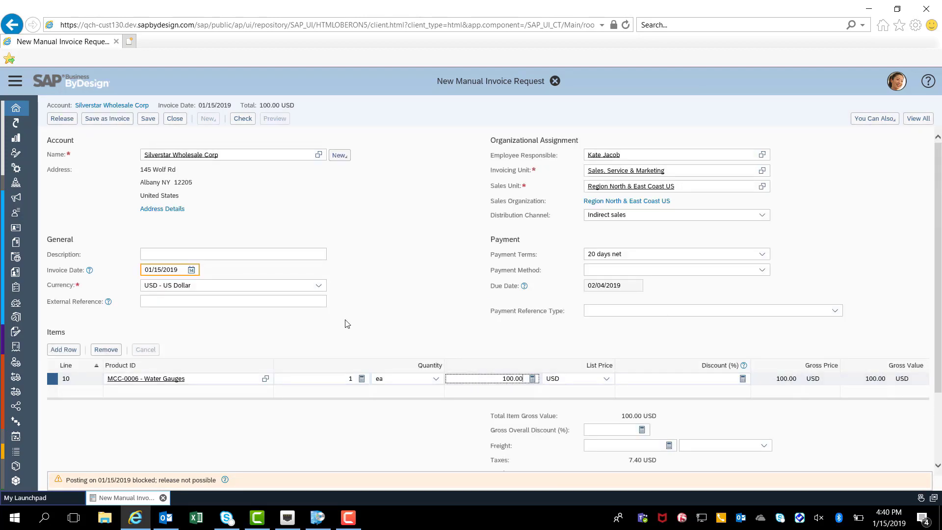
Add a second item row with product MCF-0001 (AHT COMBI 75 - change) at a list price of 100.00.
left_click(62, 349)
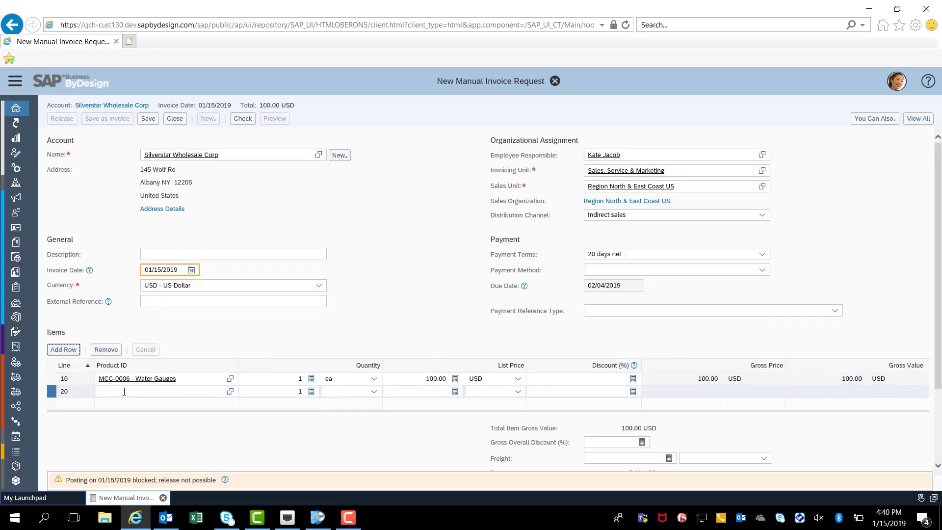
left_click(124, 391)
type("MC")
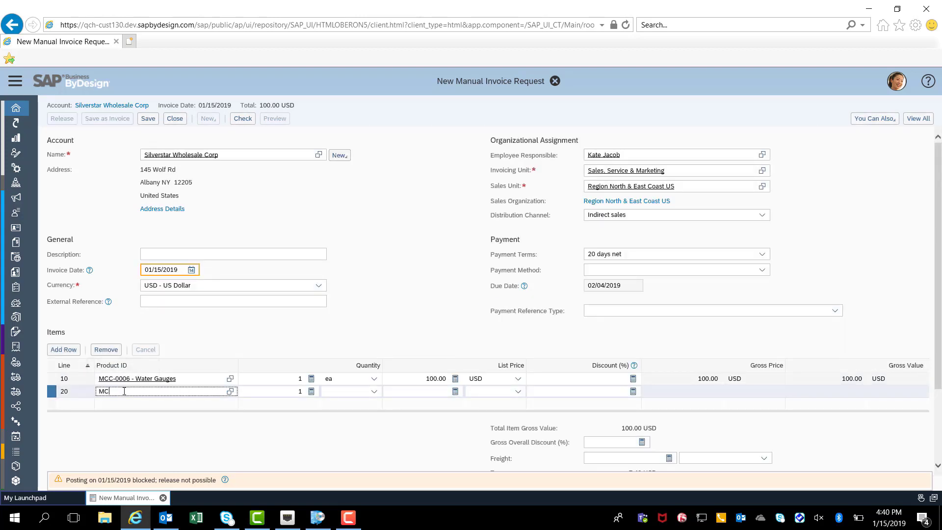
type("F-000")
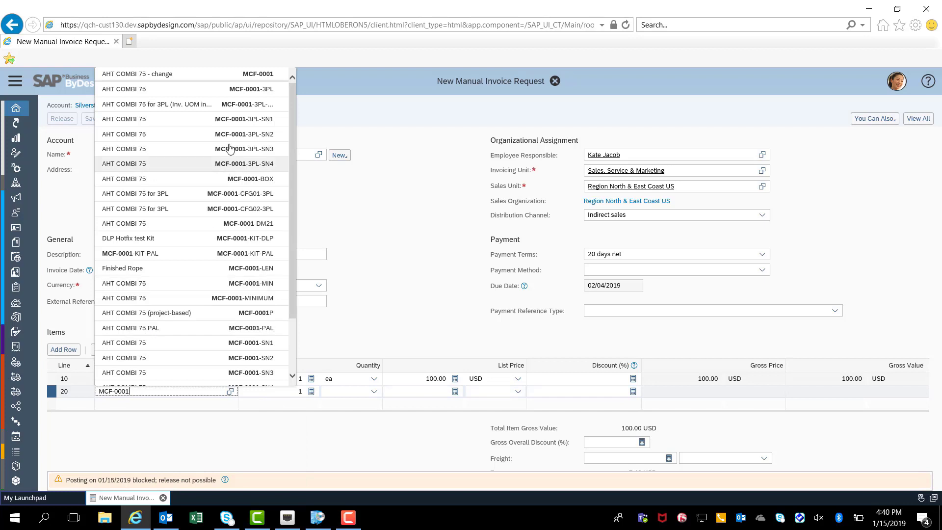
left_click(267, 75)
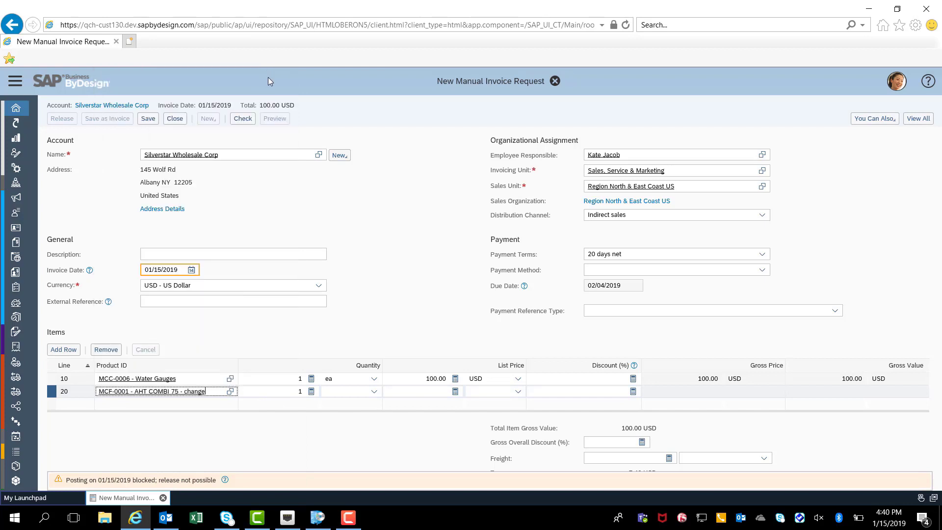
left_click(422, 393)
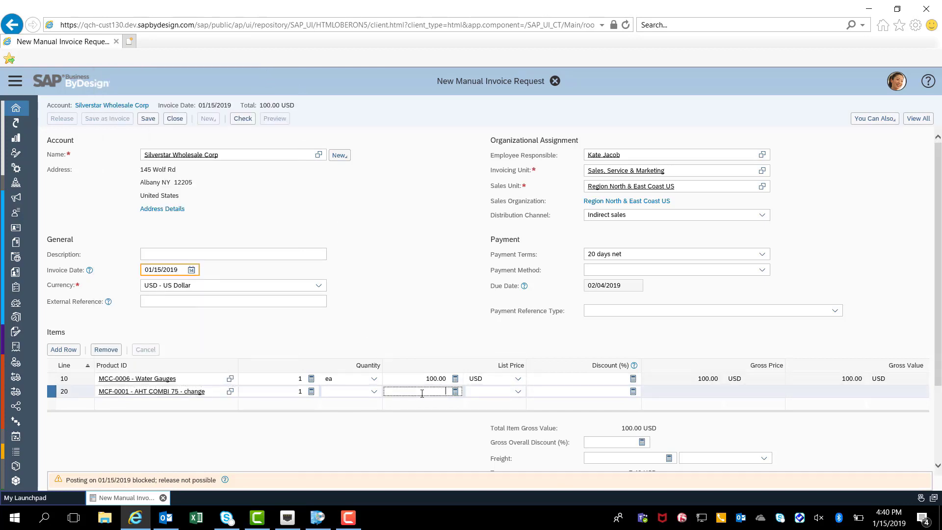
type("100.00")
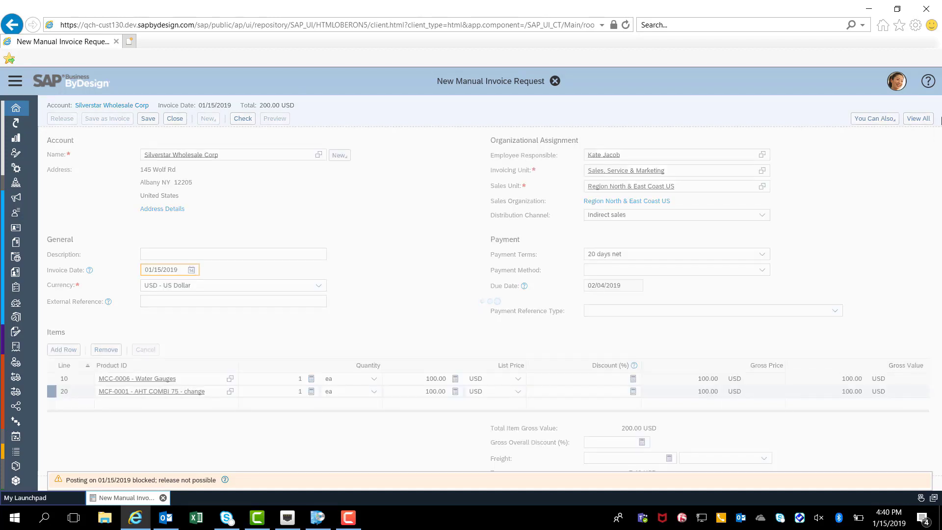
Show the full invoice request and examine the tax details of the Water Gauges and AHT COMBI 75 items.
left_click(915, 123)
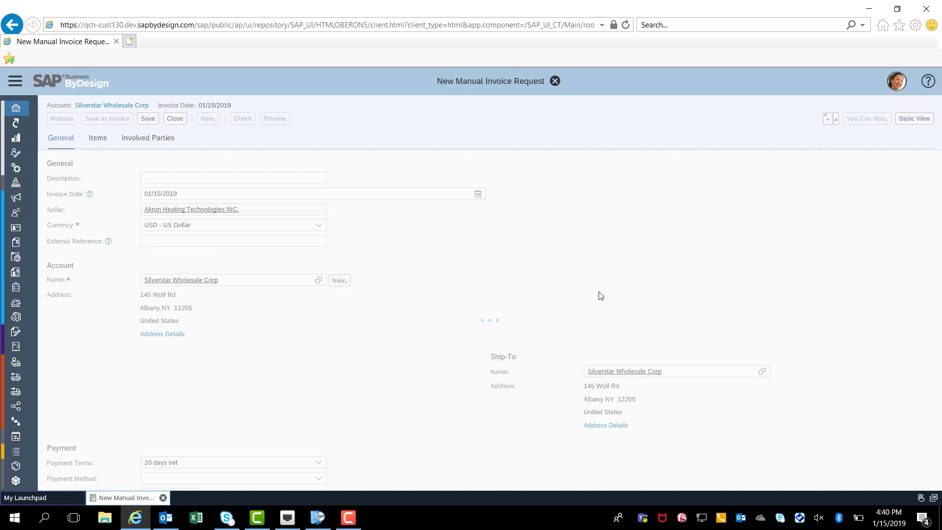
left_click(92, 140)
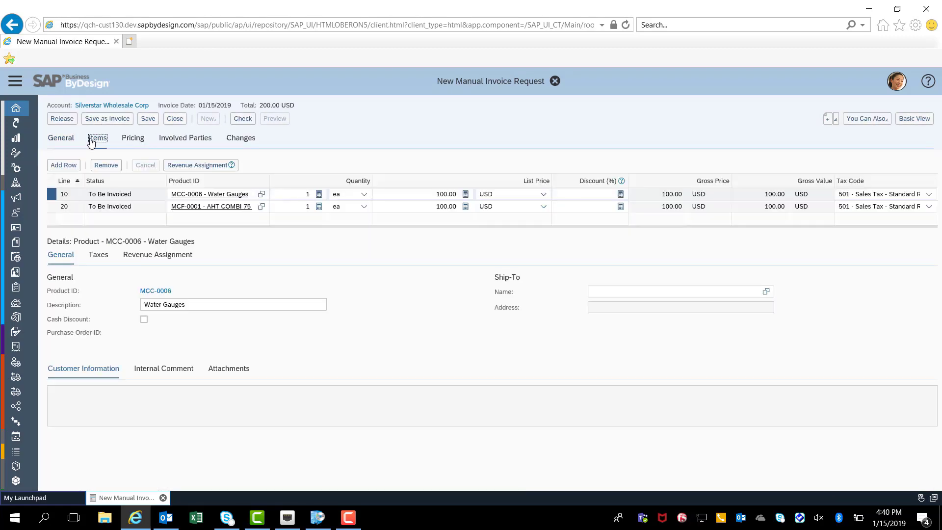
left_click(99, 257)
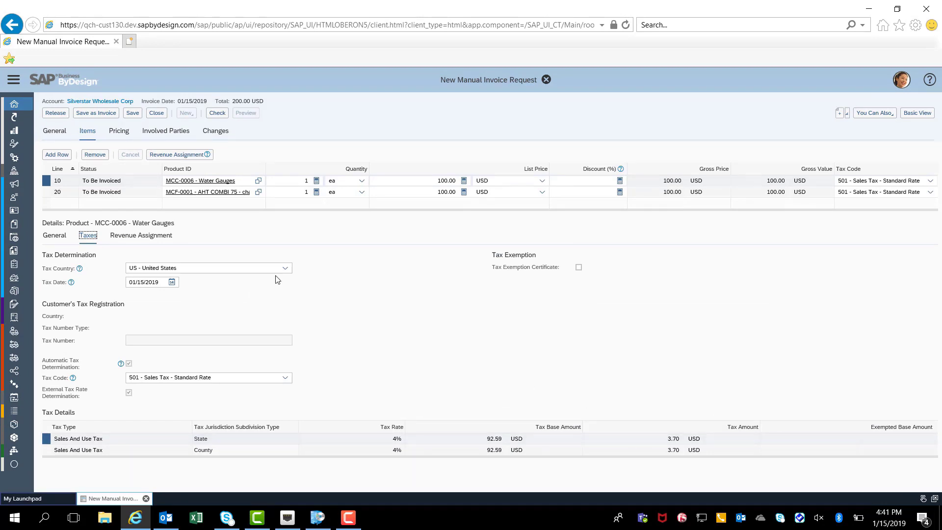
left_click(73, 194)
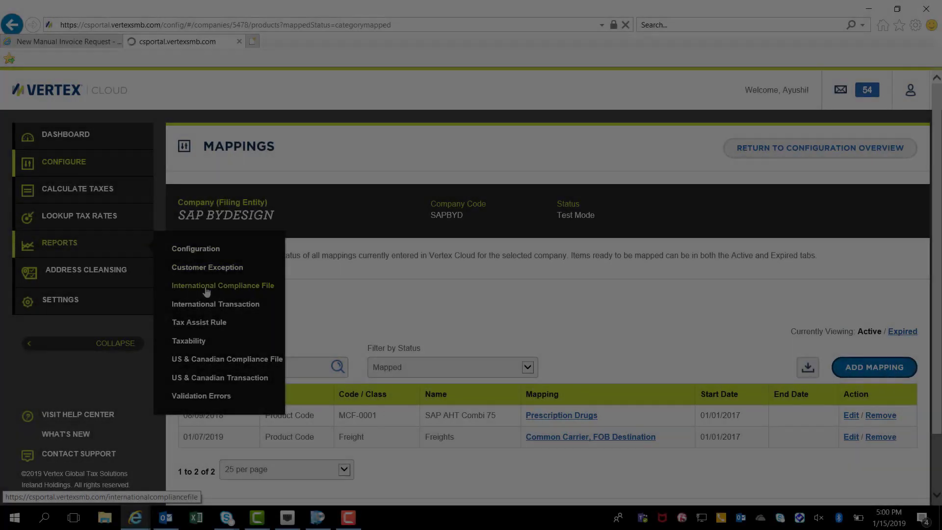
Switch to Vertex Cloud and open the 01/2019 taxability report ProductTaxabilityReport_SAP BYDESIGN_20190115_062553 in a maximized Excel window.
left_click(204, 342)
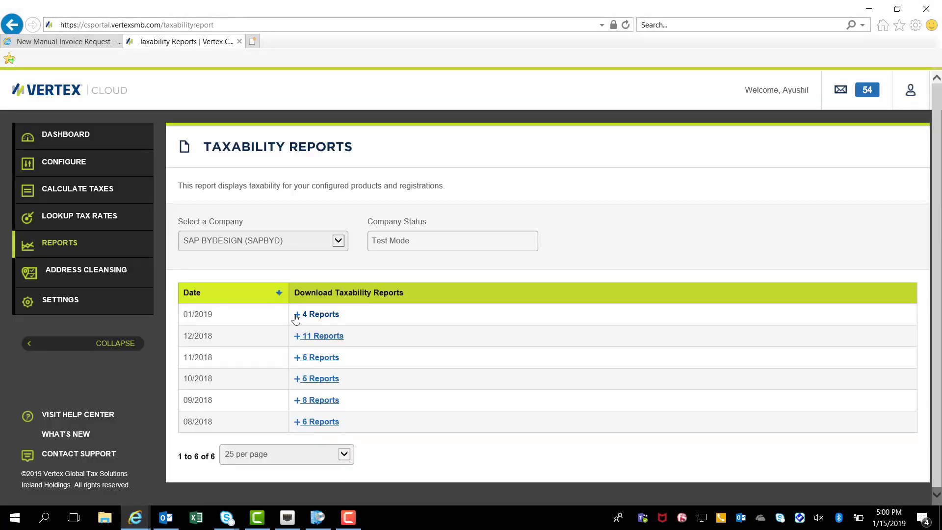
left_click(296, 316)
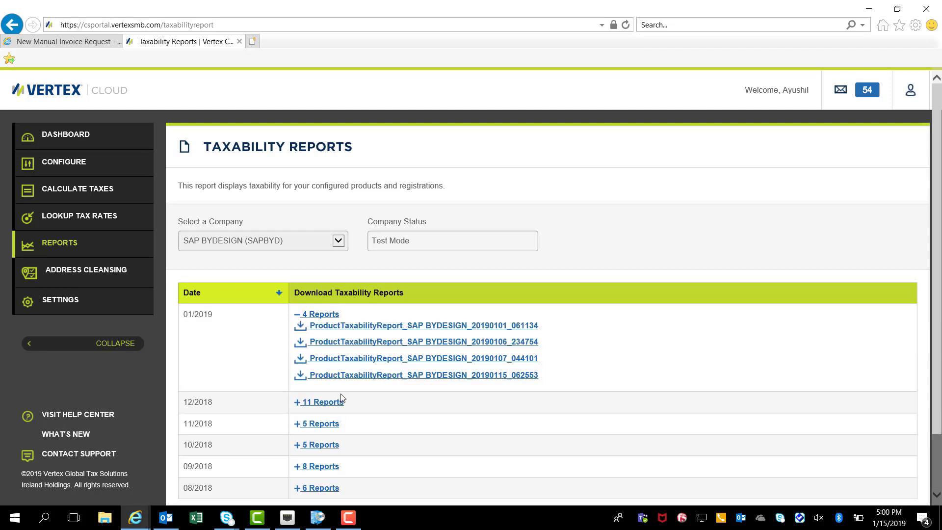
left_click(374, 376)
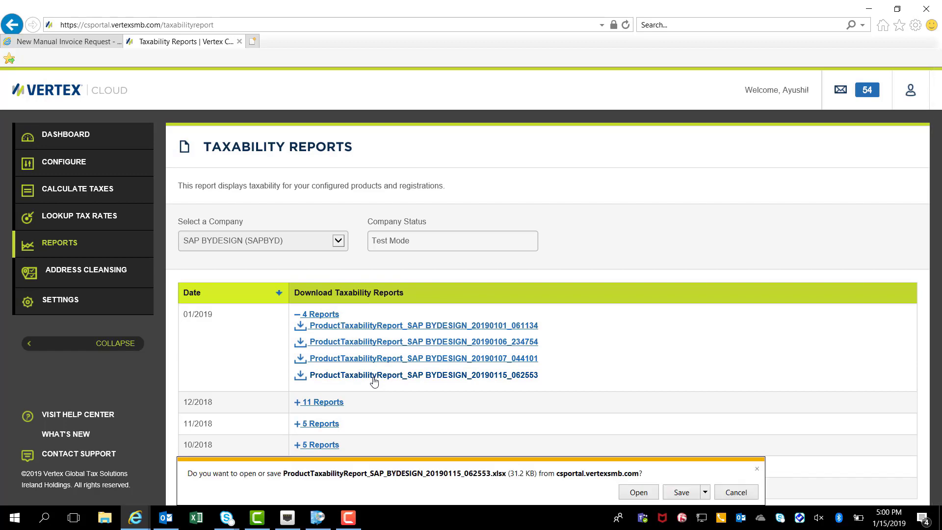
left_click(638, 492)
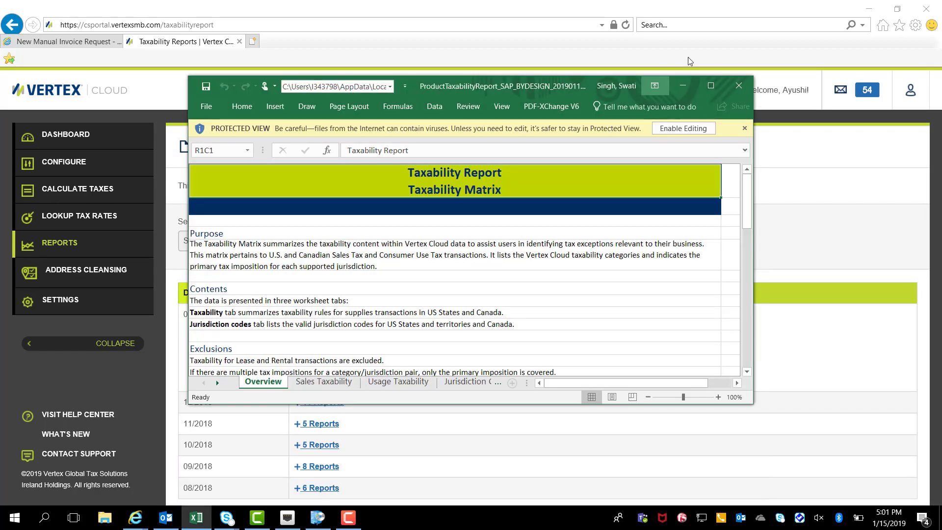
left_click(710, 86)
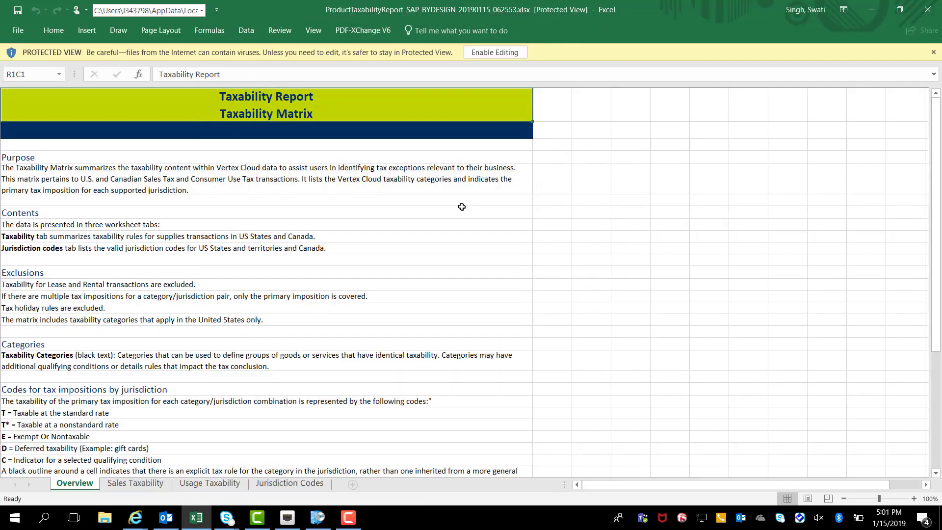
Examine the Sales Taxability sheet for the Common Carrier, FOB Destination category in the CA column.
left_click(131, 484)
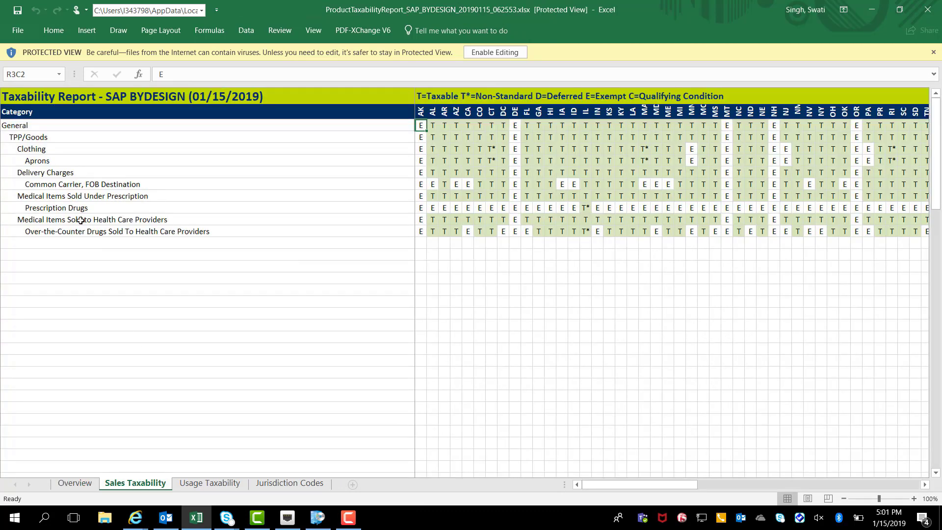
left_click(54, 185)
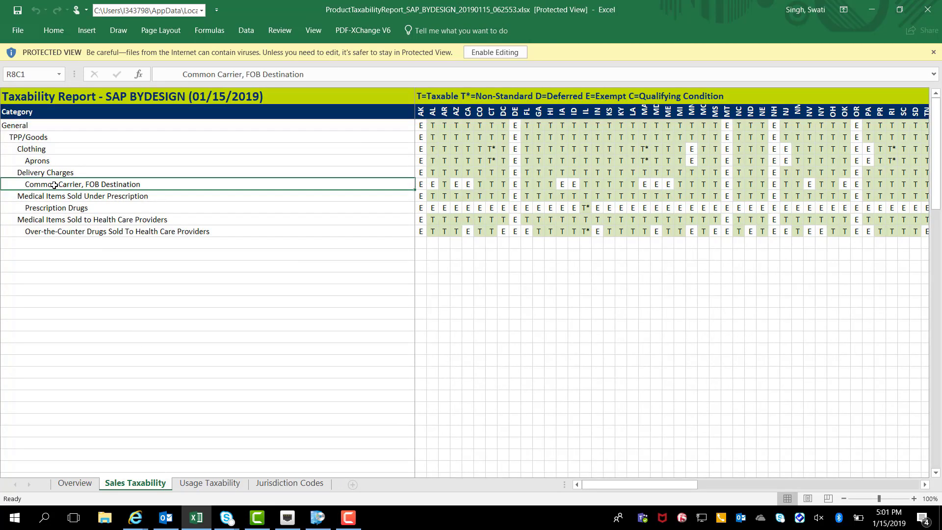
left_click(468, 184)
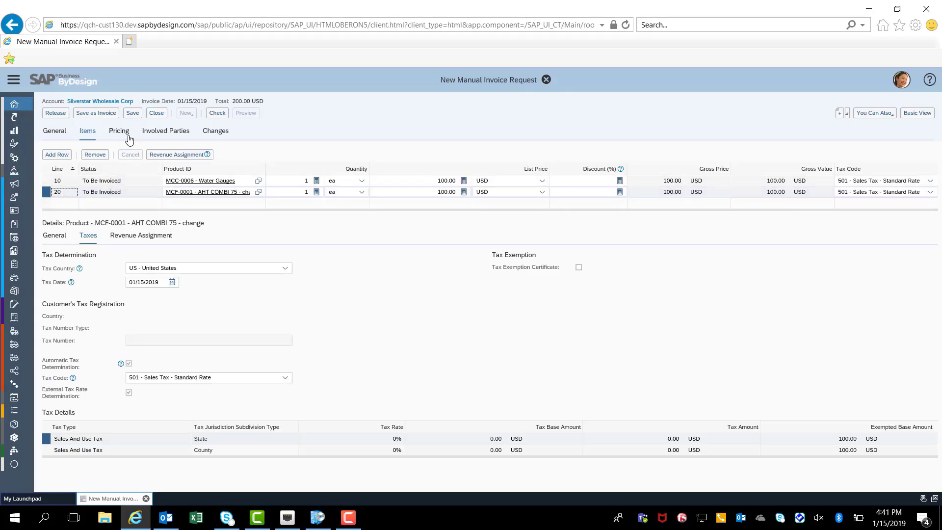
In the SAP Business ByDesign invoice request, remove both items and set the distribution channel to Direct sales.
left_click(94, 156)
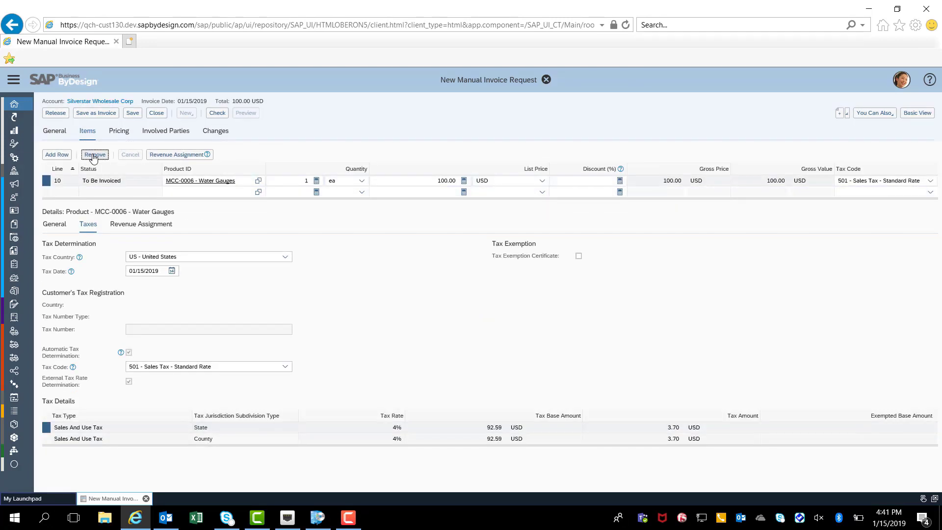
left_click(94, 155)
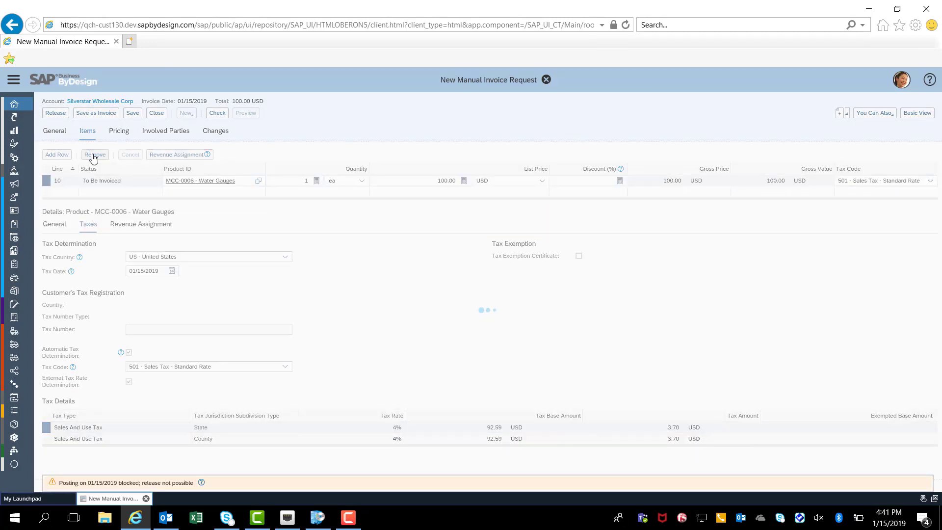
left_click(65, 136)
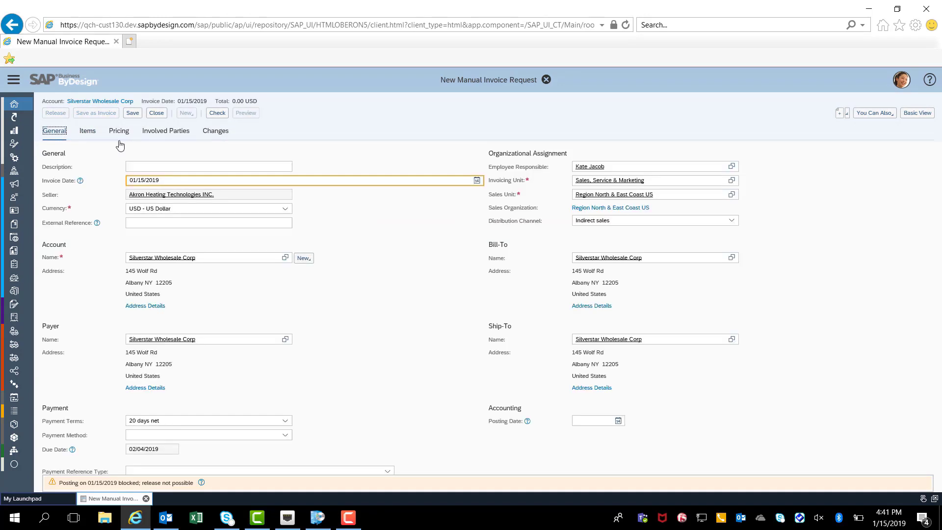
left_click(731, 221)
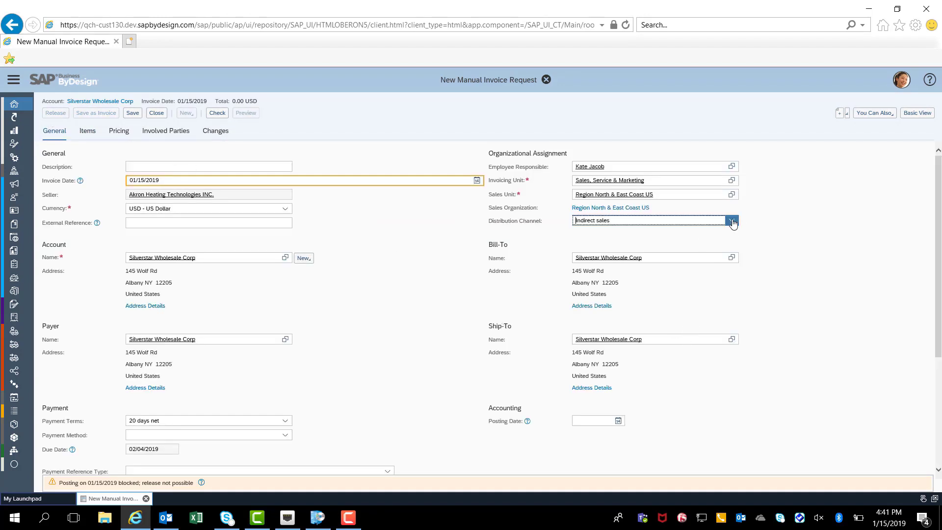
left_click(704, 238)
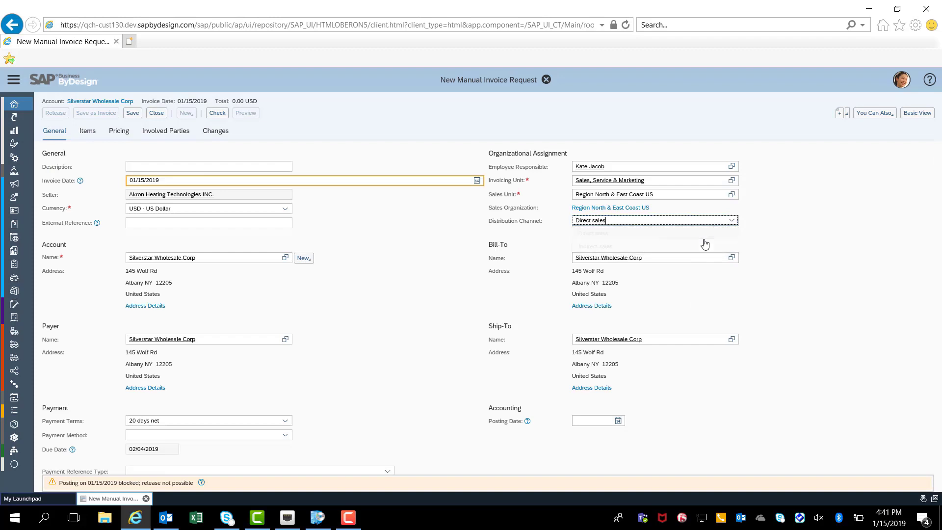
Add an item row to the emptied invoice request with product MCA-0009, Hot Water Cylinder (75).
left_click(87, 132)
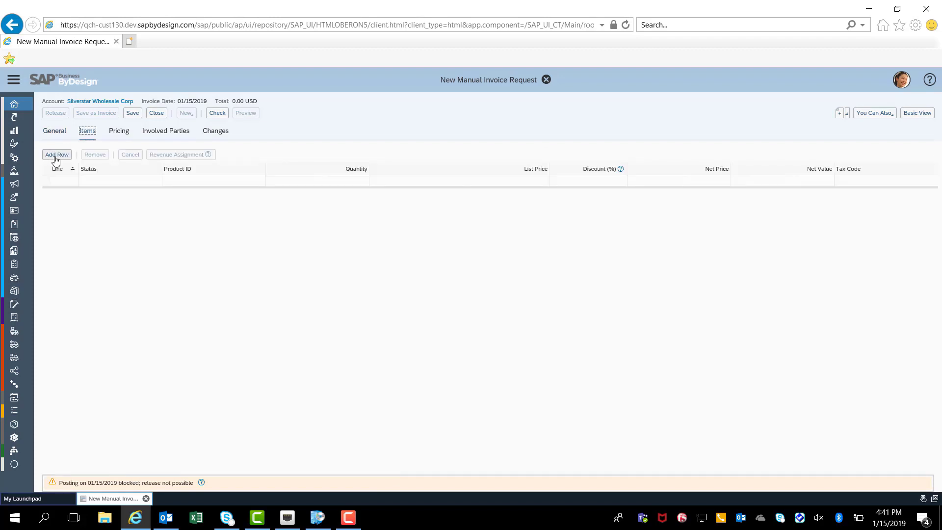
left_click(56, 156)
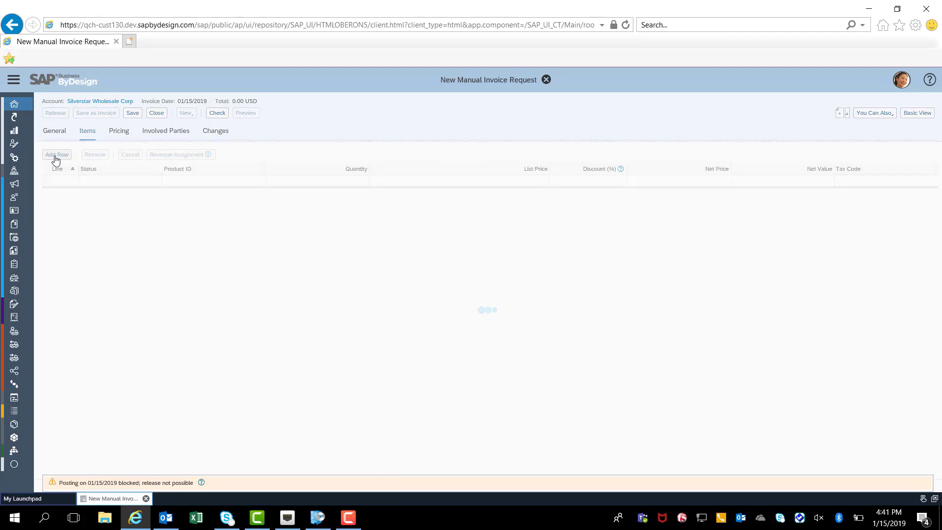
left_click(190, 181)
type("MC")
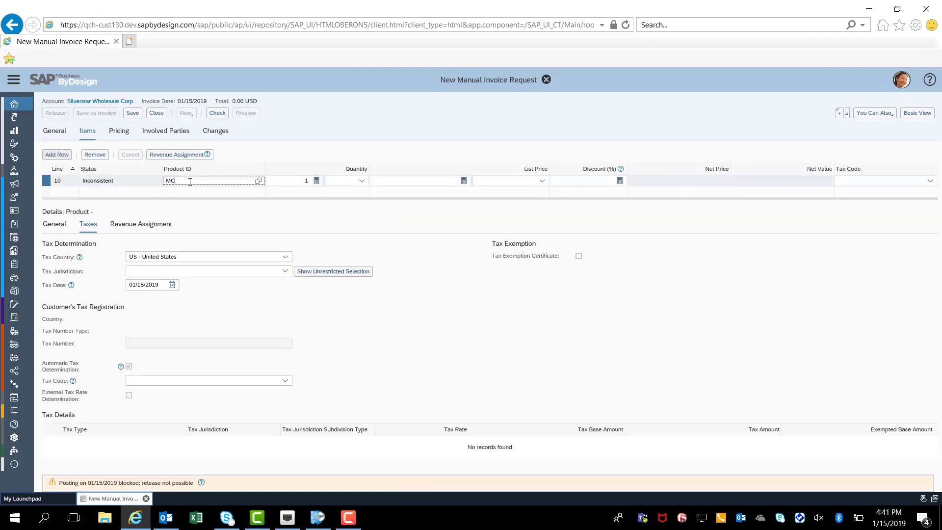
type("A-000")
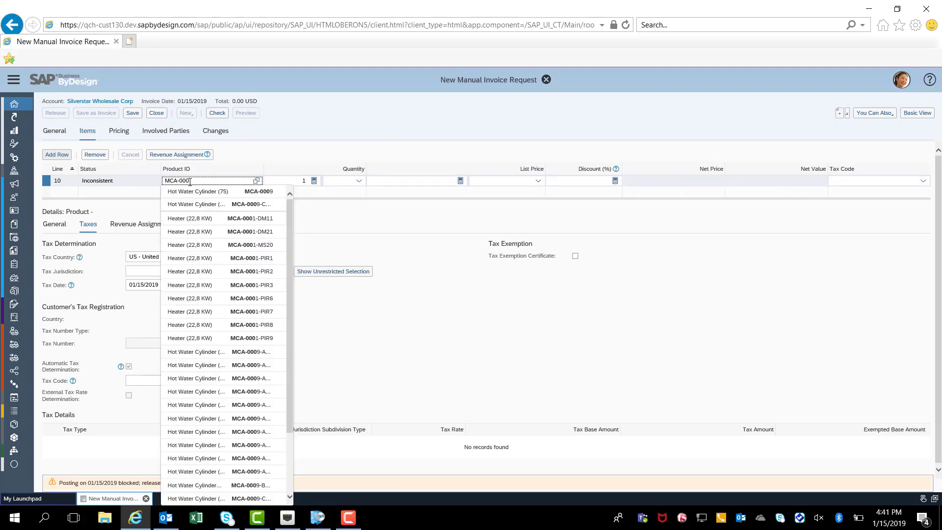
left_click(222, 195)
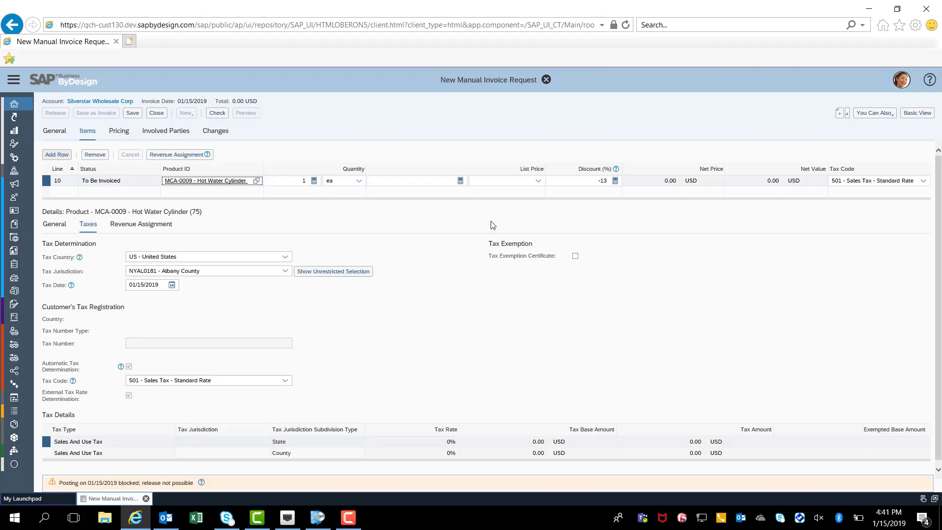
Clear the discount of the Hot Water Cylinder (75) item and set its list price to 100.00 USD.
left_click(604, 180)
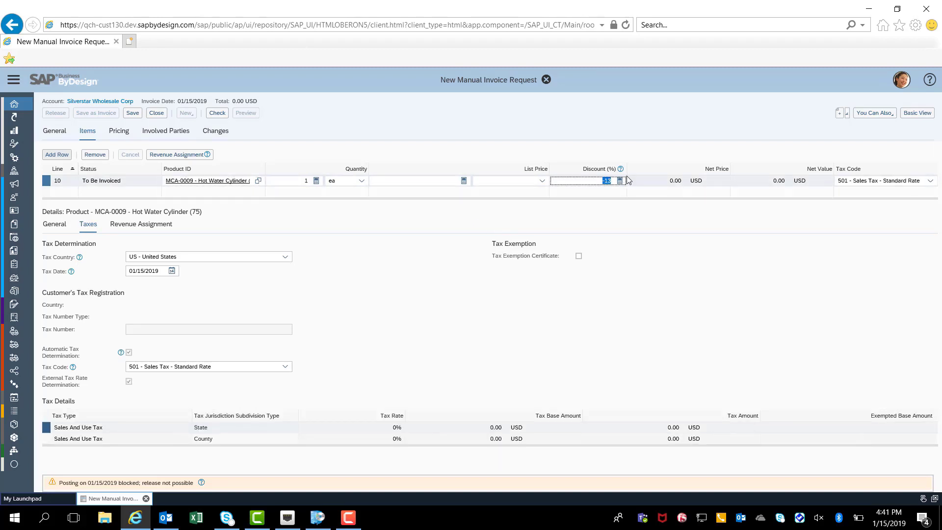
key("BackSpace")
left_click(447, 181)
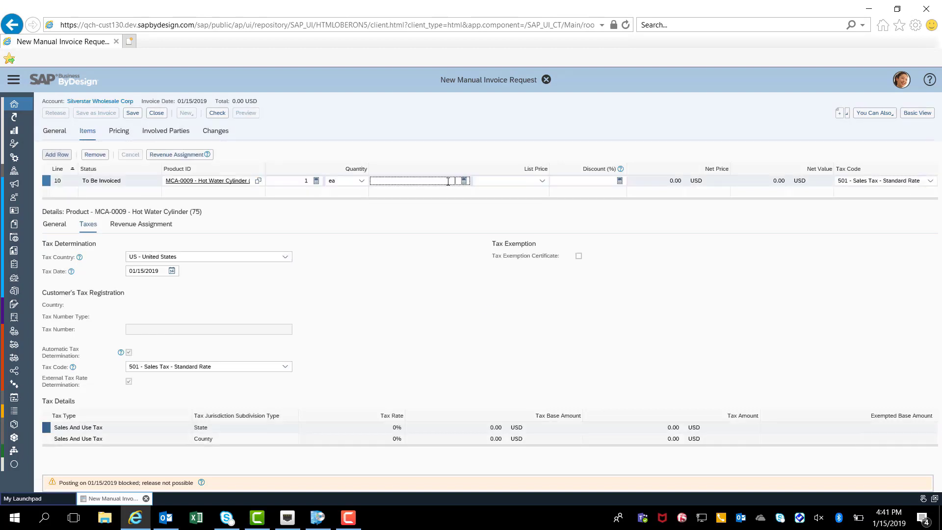
type("100.00")
key("Return")
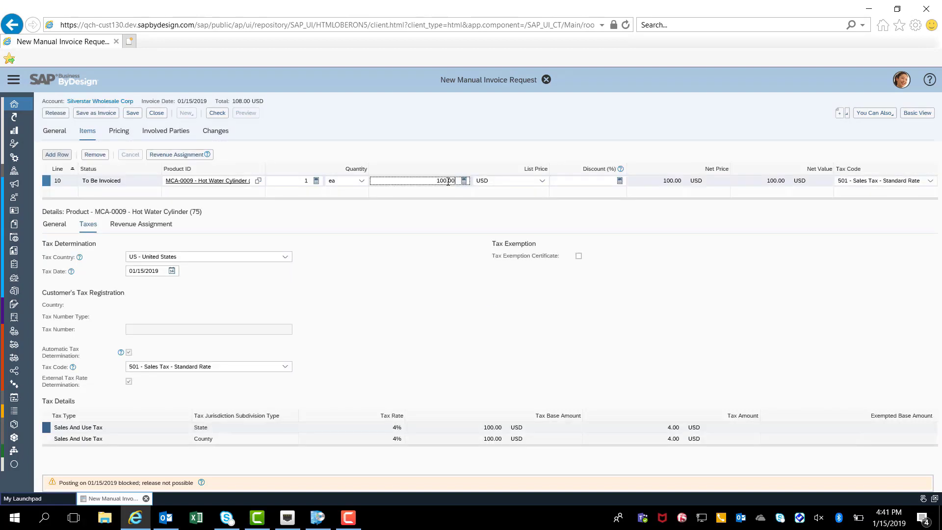
Add a Freight price component of 10.00 USD to the invoice's total pricing and display the item's taxes.
left_click(119, 131)
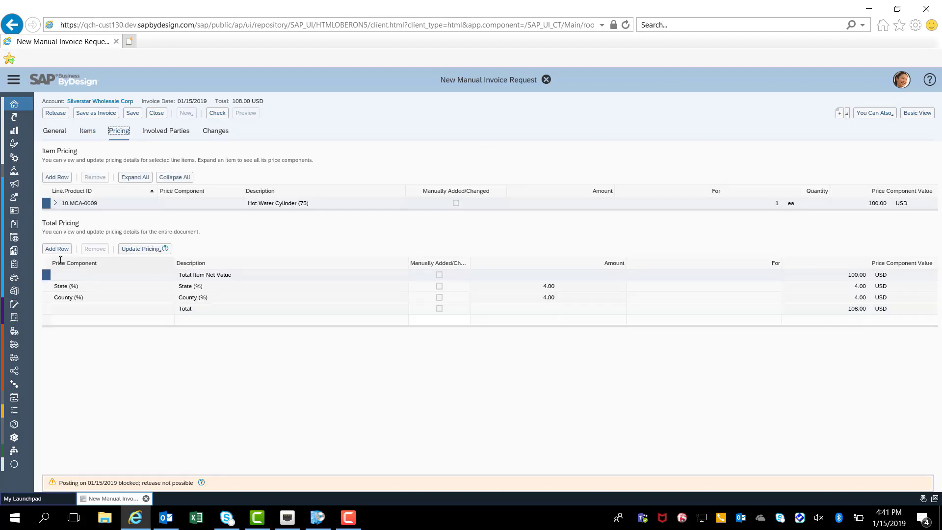
left_click(57, 249)
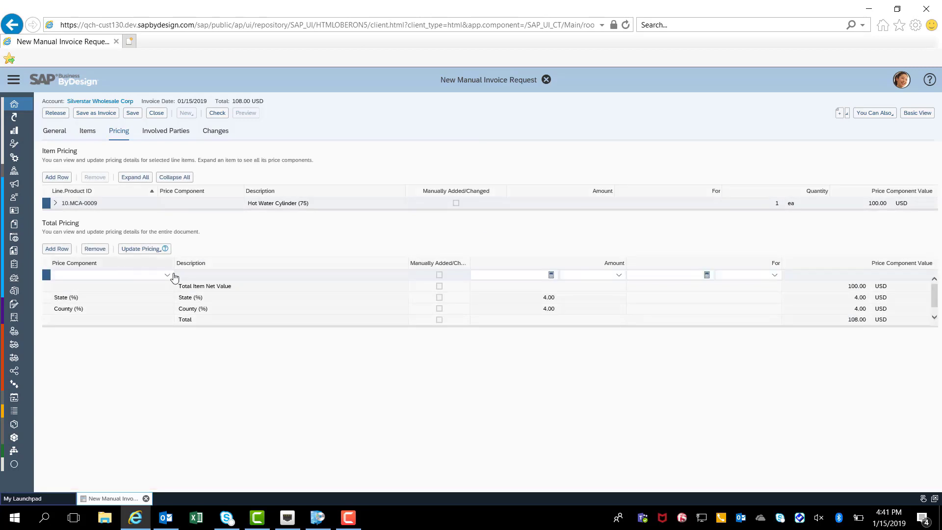
left_click(167, 276)
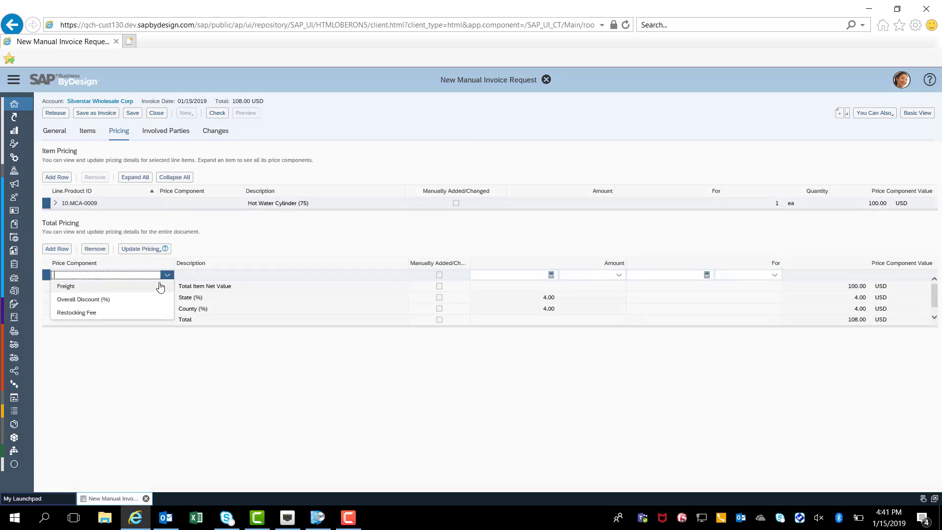
left_click(159, 285)
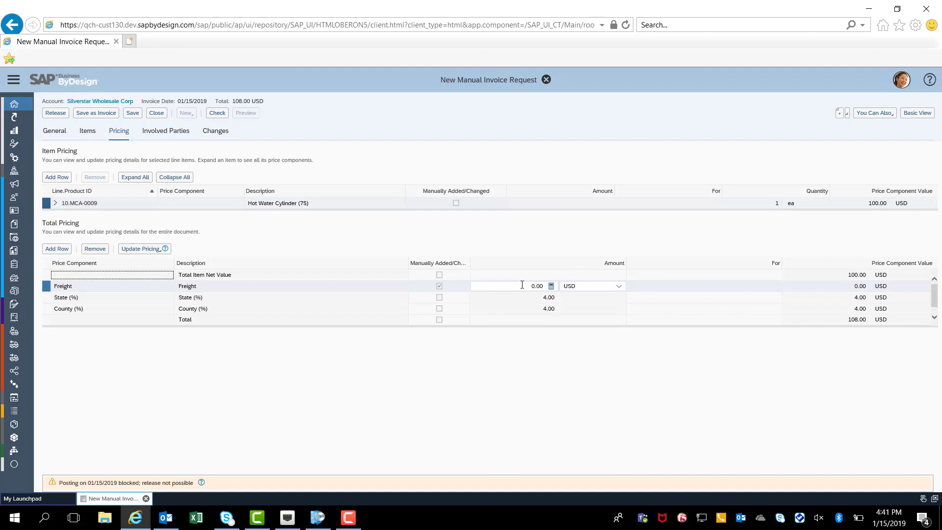
left_click(522, 285)
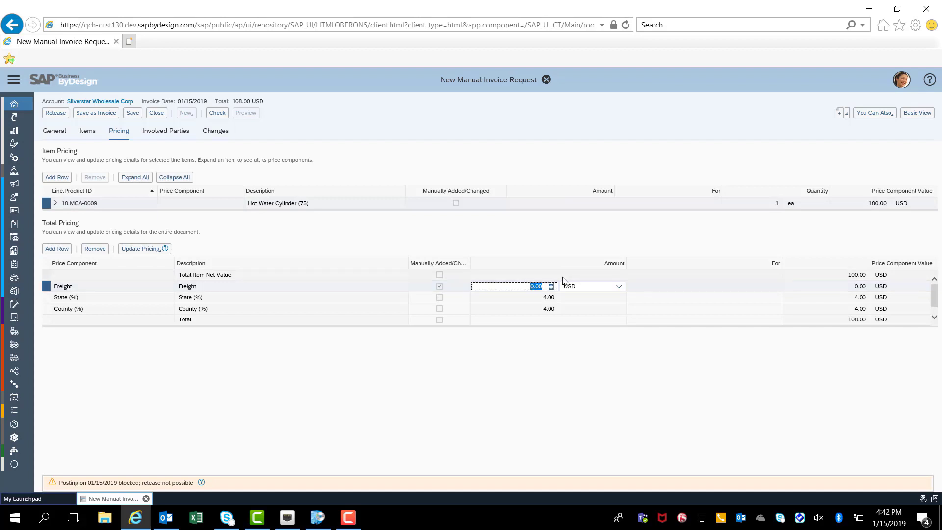
type("10")
key("Return")
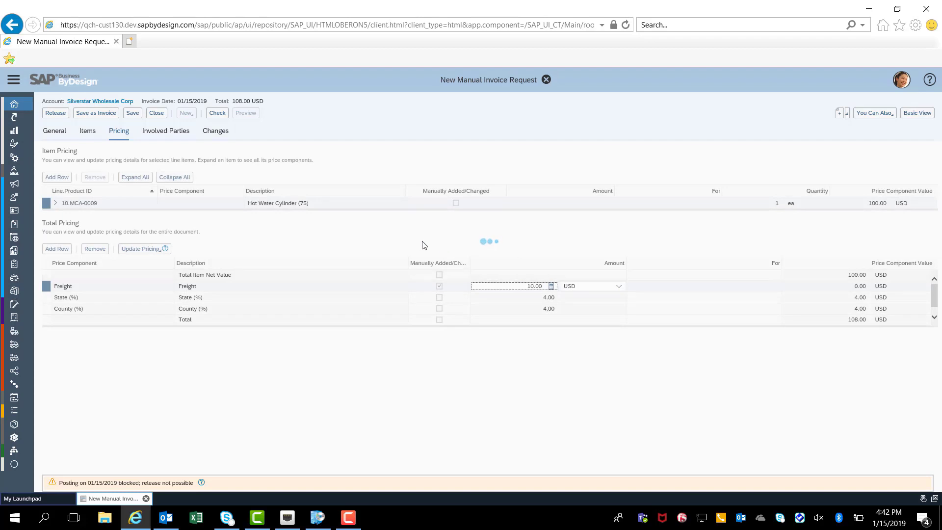
left_click(100, 136)
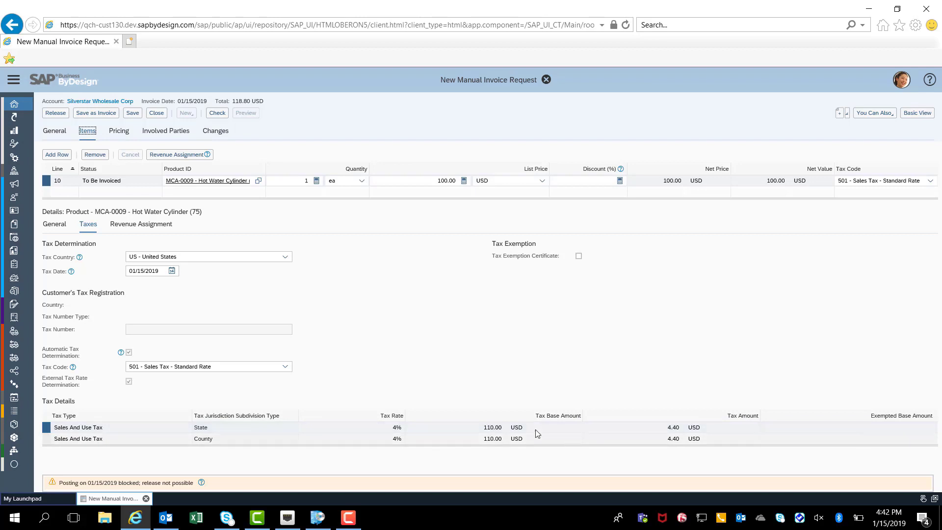
Change the ship-to address state to CA and replace the ZIP code with a matching California one.
left_click(56, 131)
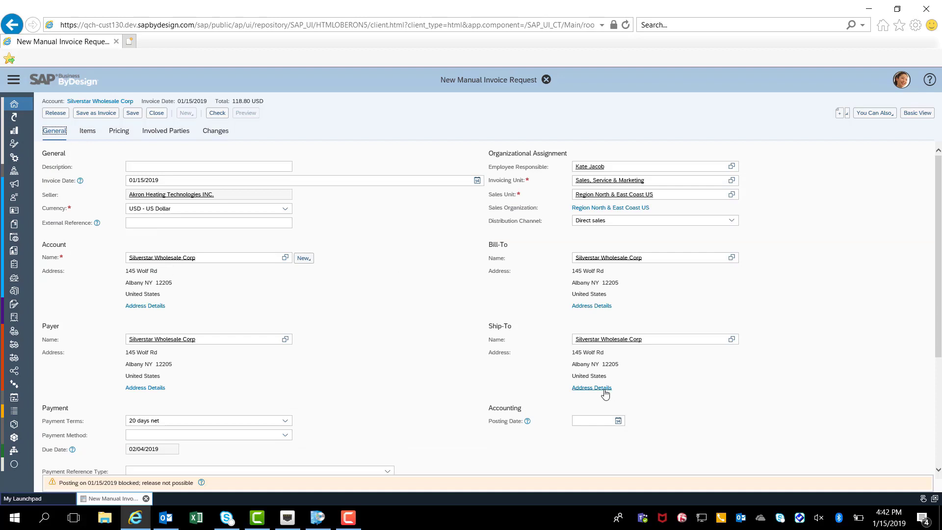
left_click(604, 389)
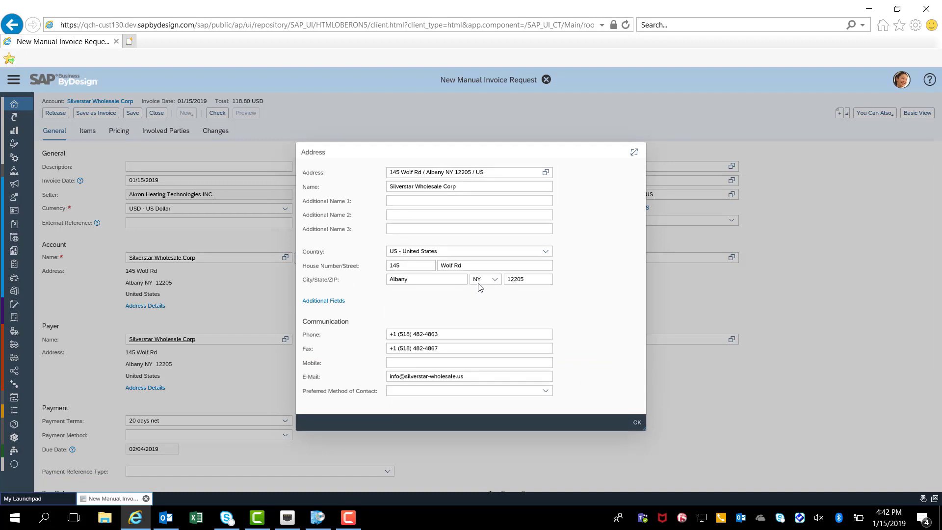
left_click(480, 280)
type("CA")
left_click(507, 294)
key("Tab")
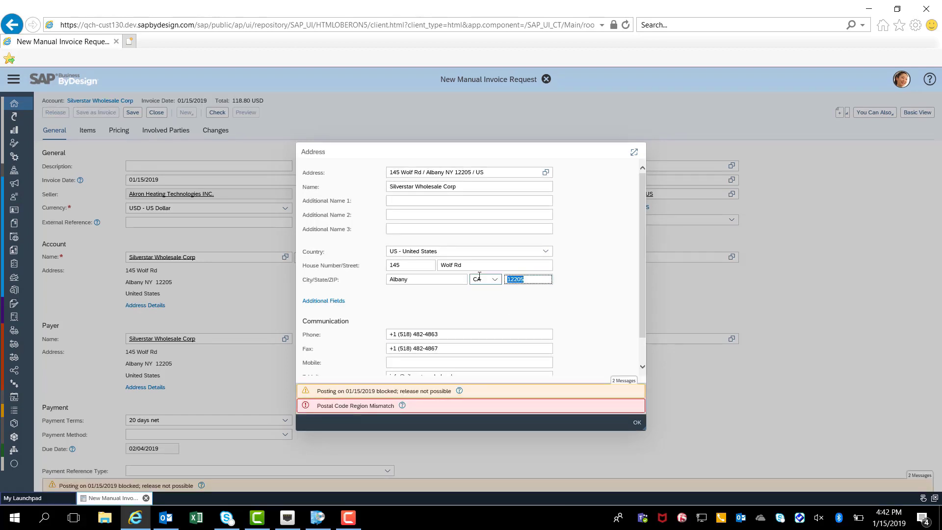
type("90017-3854")
left_click(638, 424)
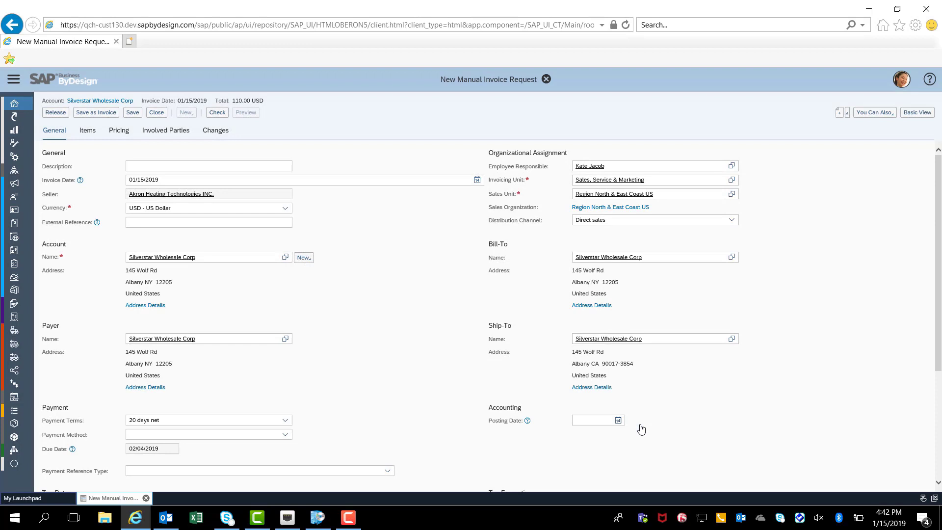
Turn off the item's automatic tax determination with tax code 501 - Sales Tax - Standard Rate, and examine all its tax details.
left_click(87, 132)
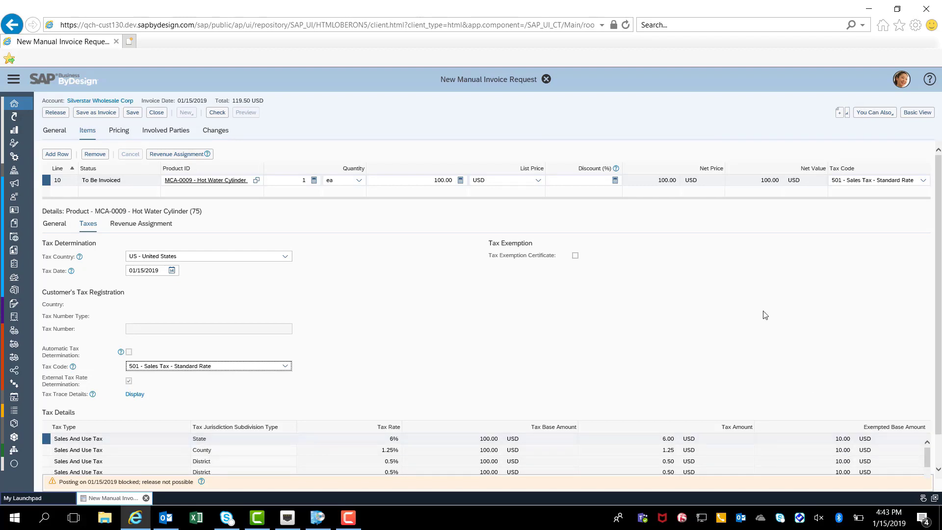
key("ctrl+minus")
key("ctrl+minus")
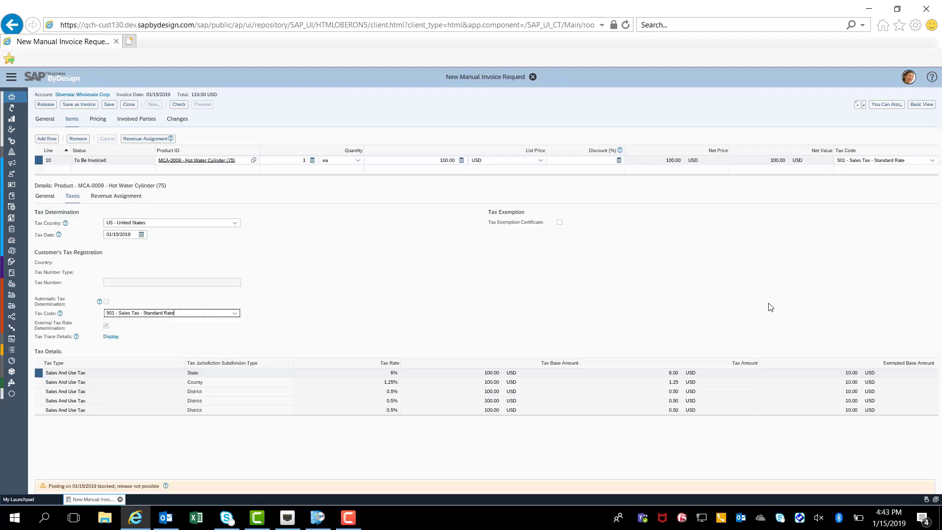
left_click(768, 303)
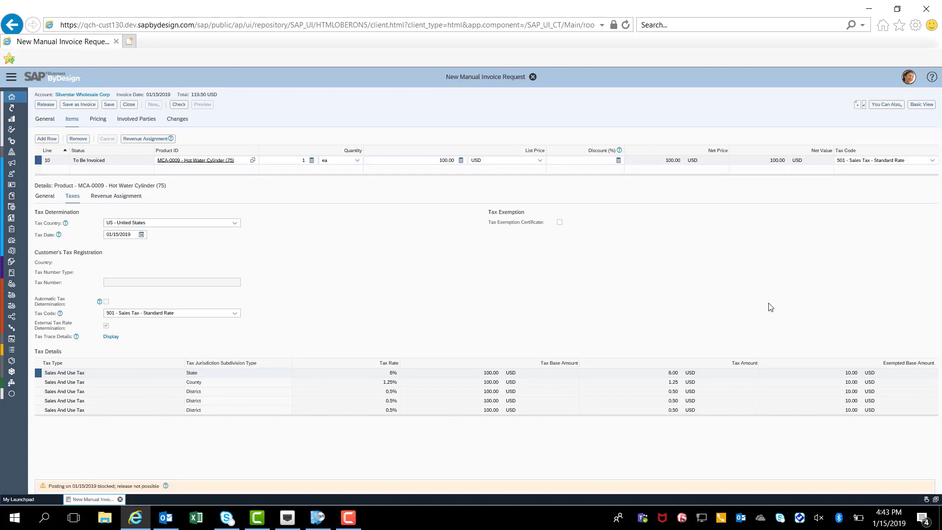
key("ctrl+plus")
key("ctrl+plus")
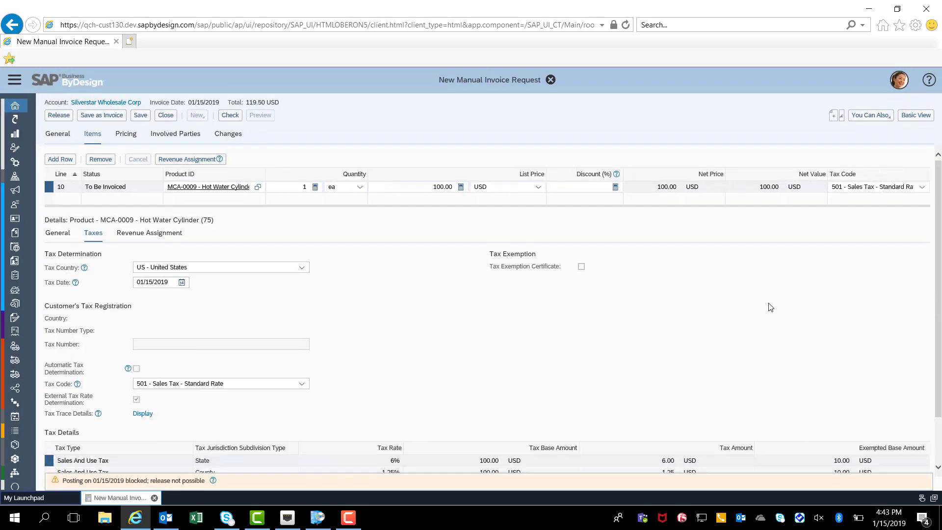
key("ctrl+minus")
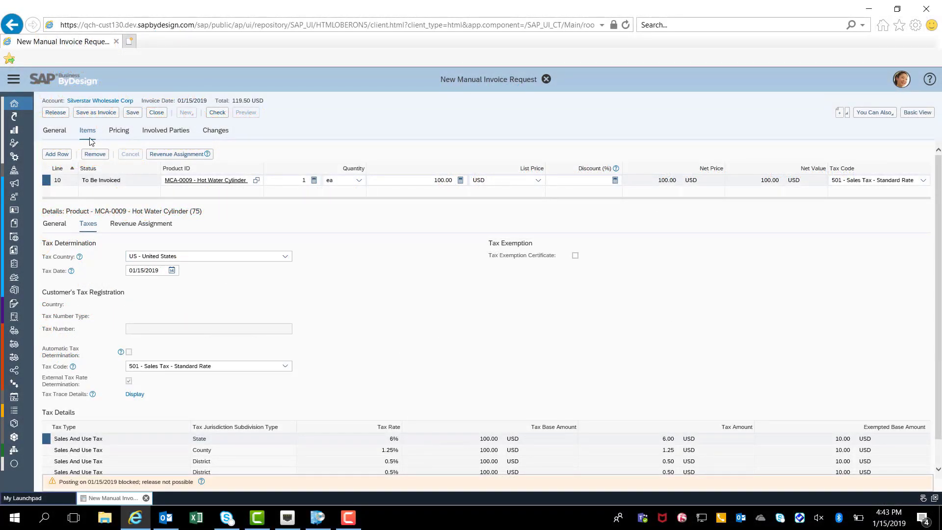
Change the ship-to address state to TN and replace the ZIP code with a matching Tennessee one.
left_click(59, 135)
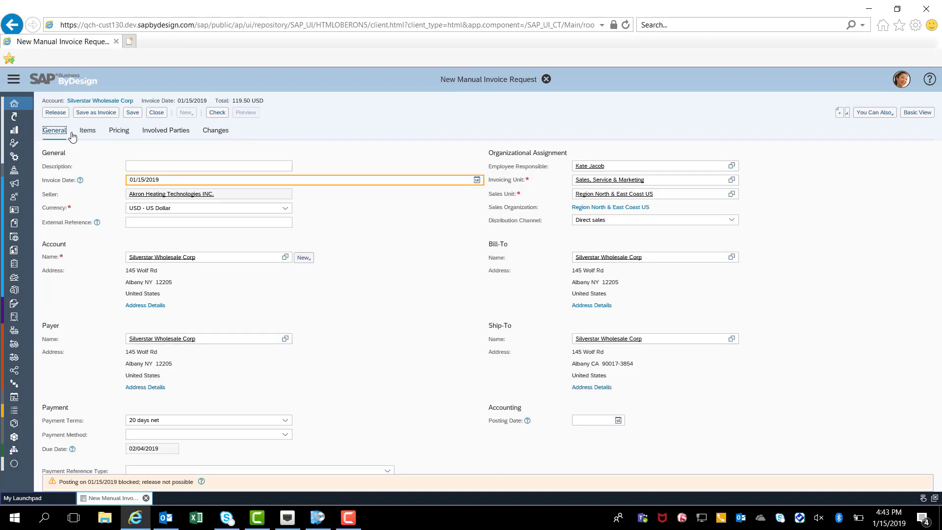
left_click(595, 387)
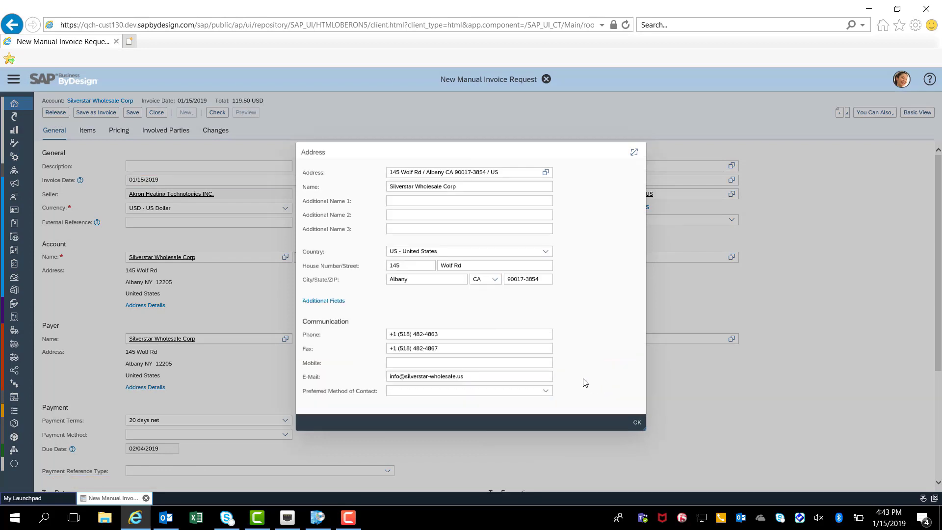
left_click(483, 278)
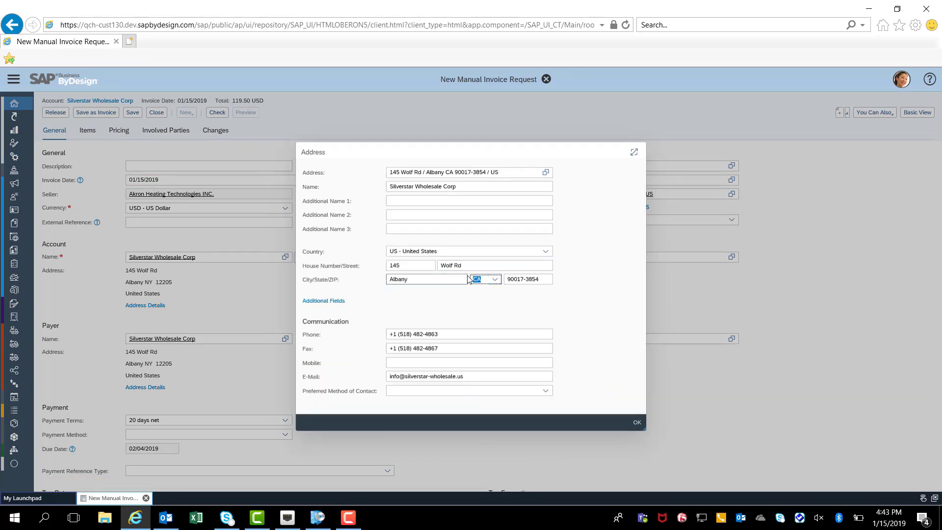
type("TN")
left_click(494, 293)
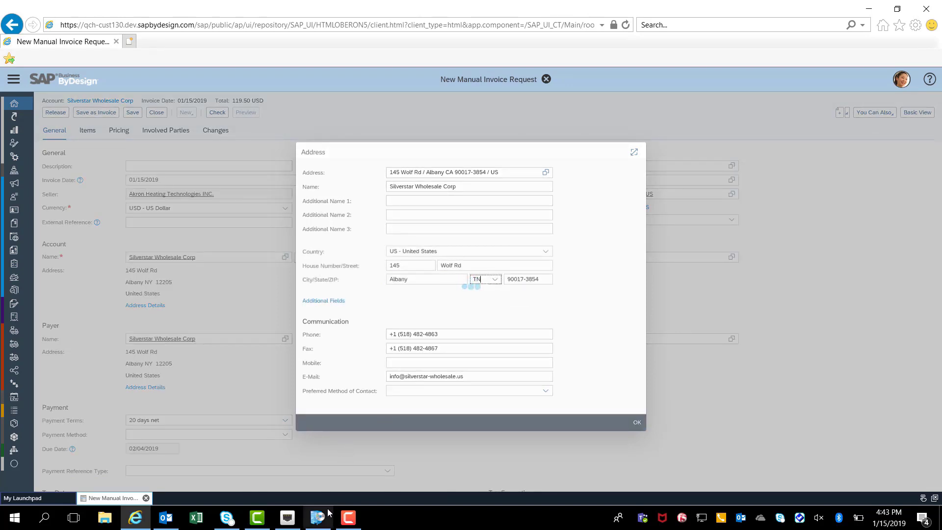
key("Tab")
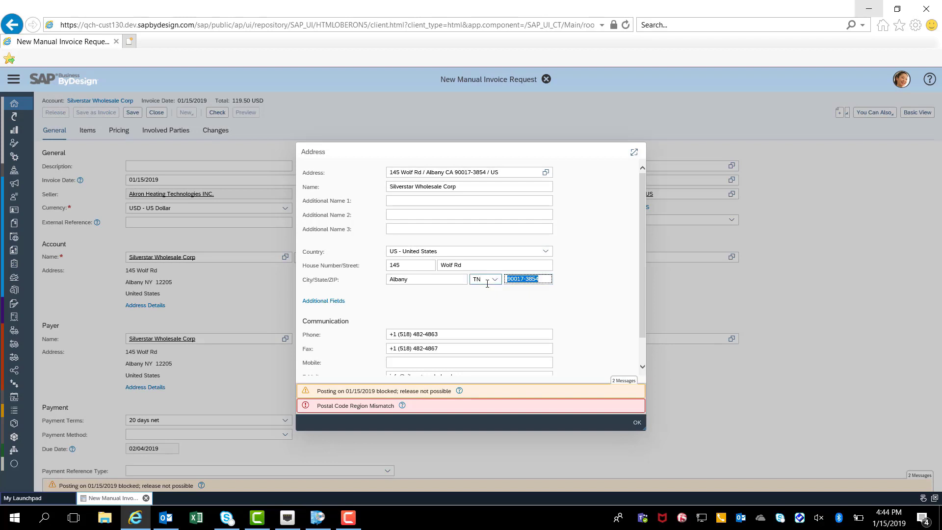
type("37207-5006")
left_click(634, 422)
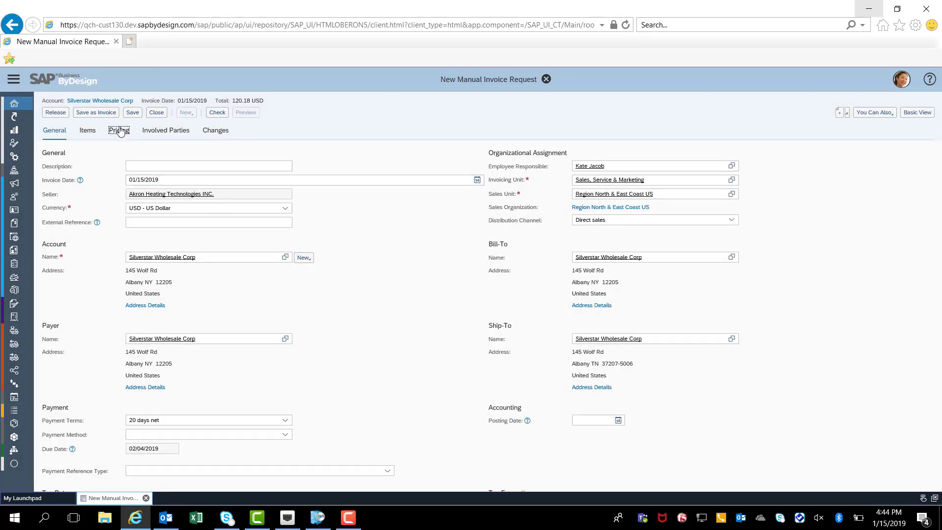
Remove the Freight price component from the total pricing and set the Hot Water Cylinder's list price to 6,000.00 USD.
left_click(119, 130)
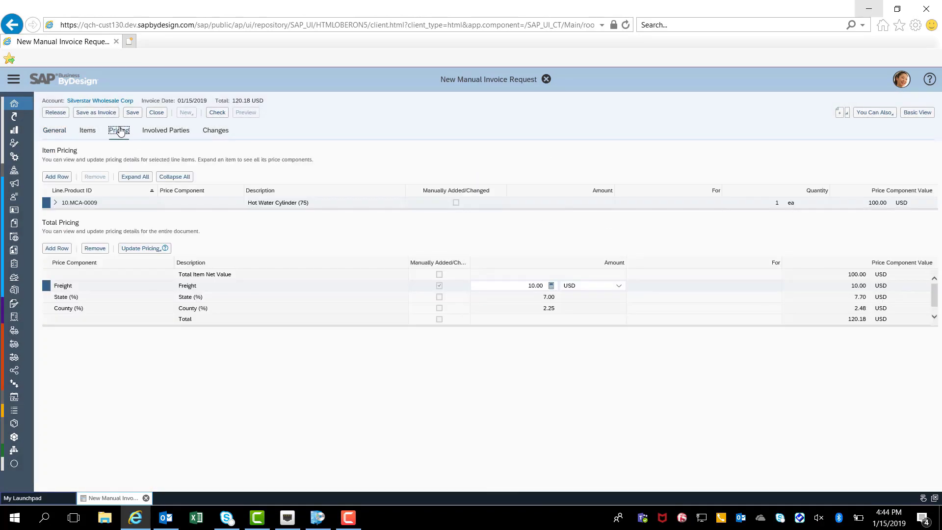
left_click(95, 248)
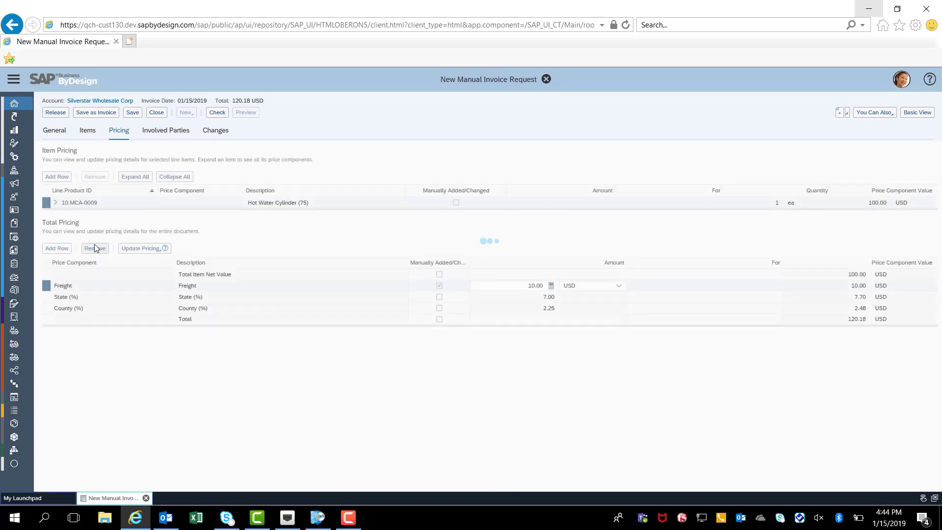
left_click(86, 132)
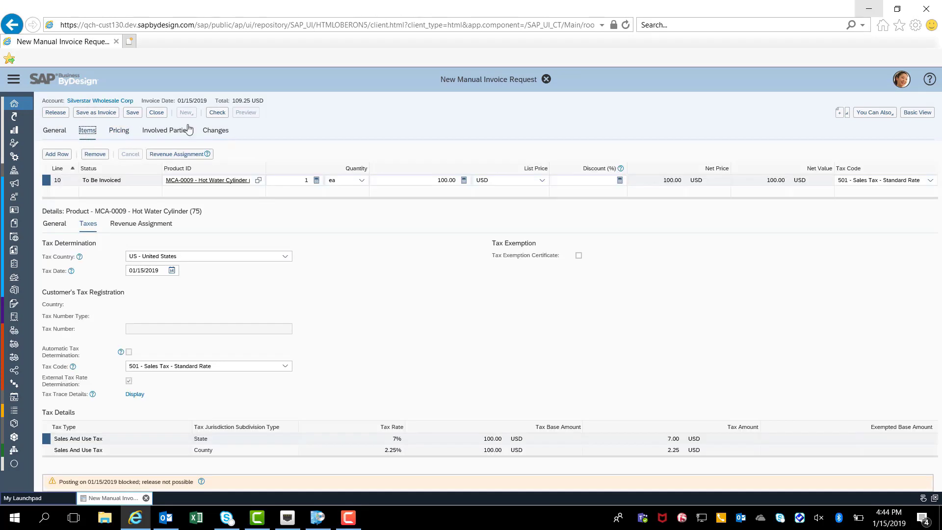
left_click_drag(436, 180, 478, 182)
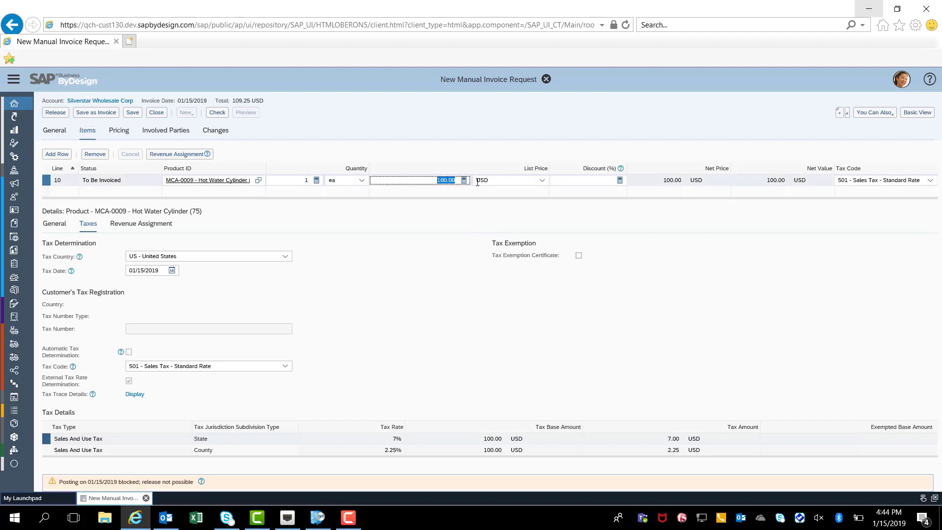
type("600")
key("Return")
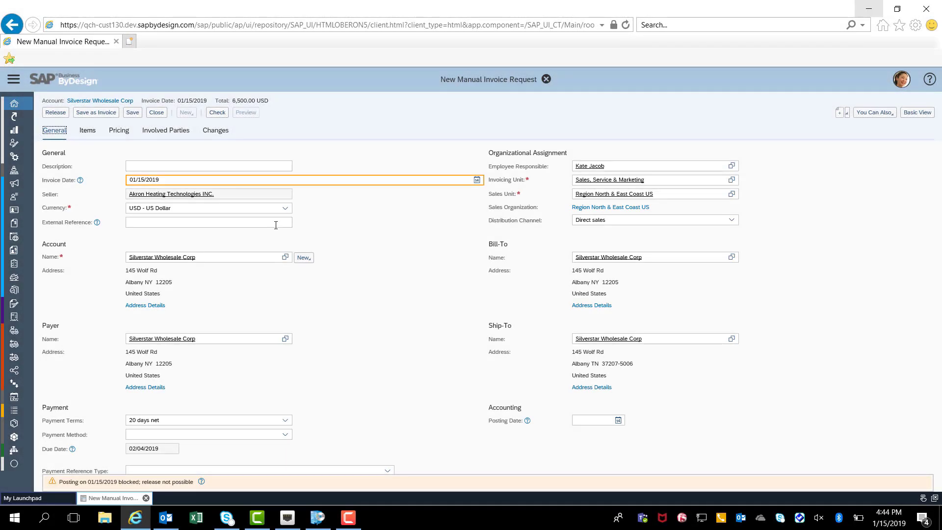
Change the ship-to address state to FL with a matching ZIP code, and inspect the item's County tax detail row.
left_click(604, 388)
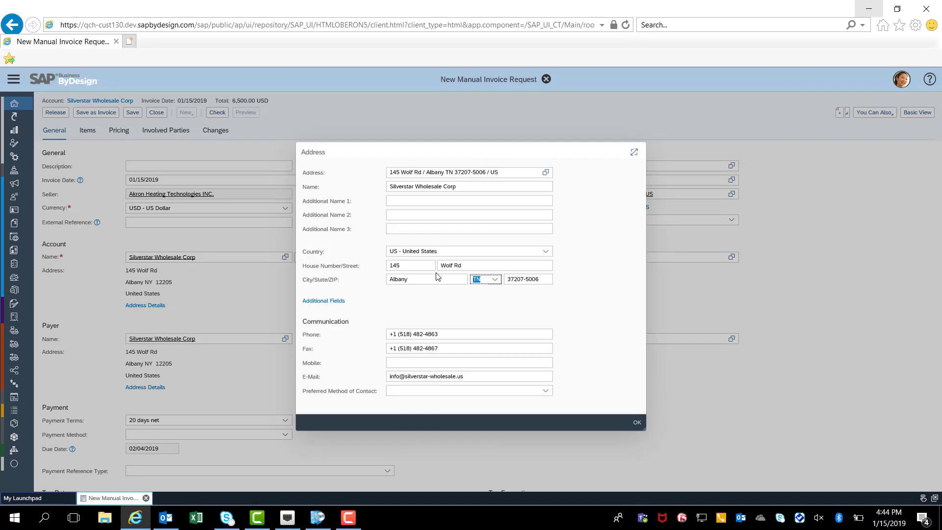
type("FL")
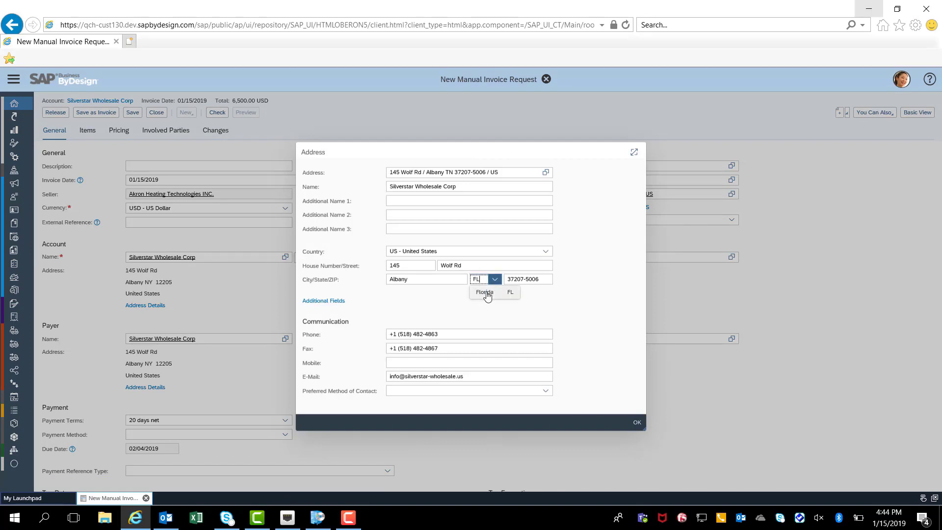
left_click(486, 293)
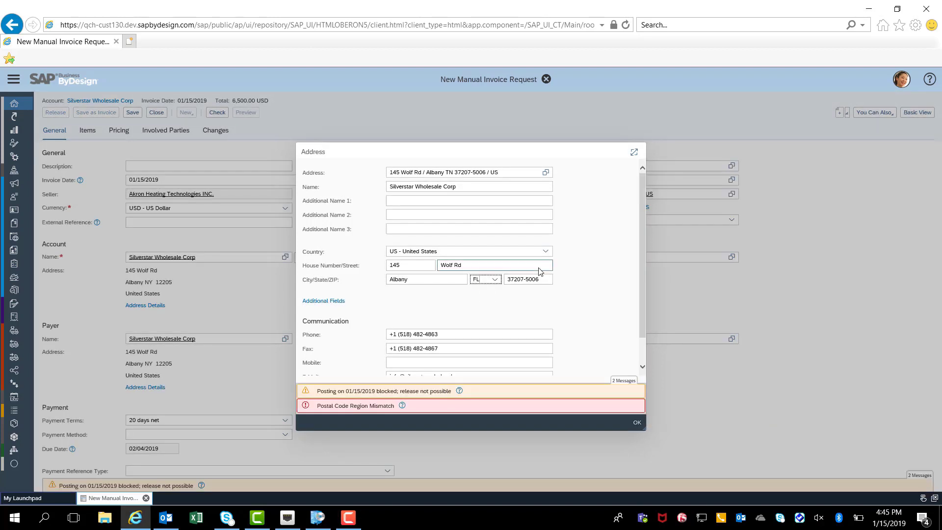
key("Tab")
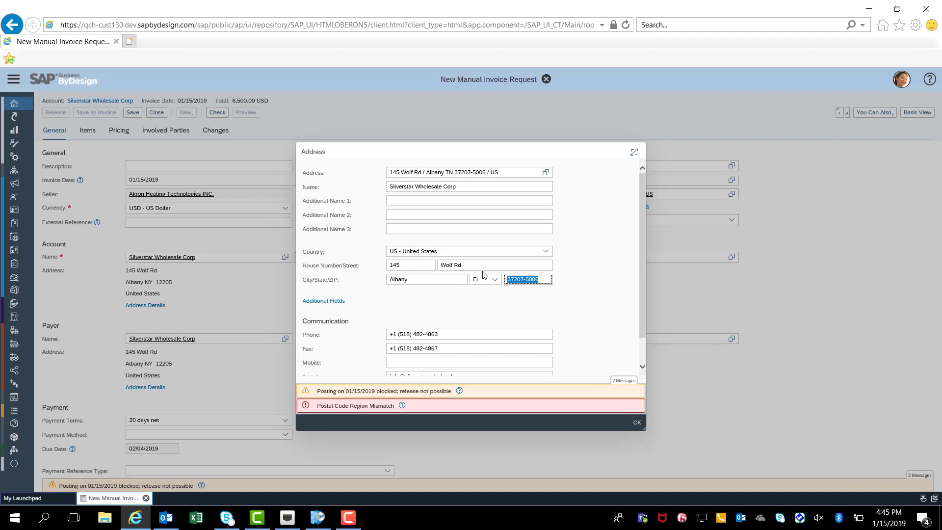
type("32399")
left_click(636, 423)
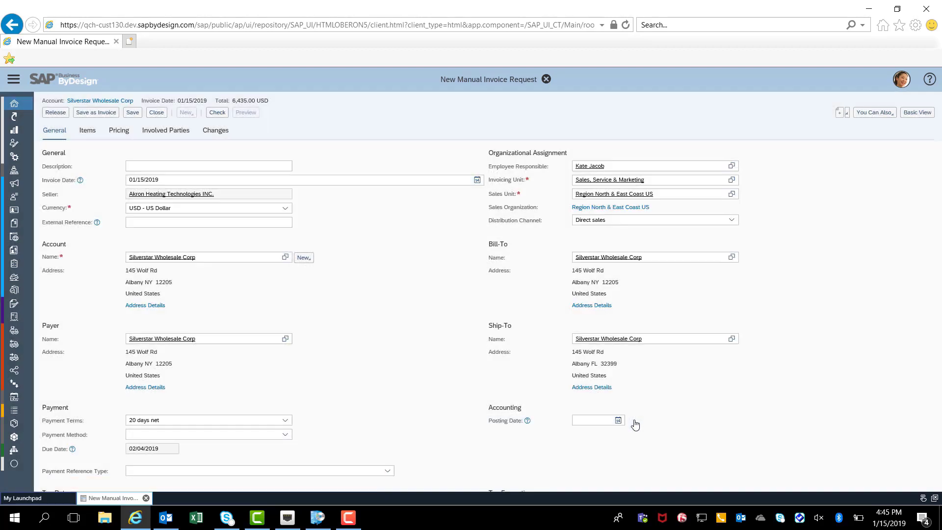
left_click(87, 137)
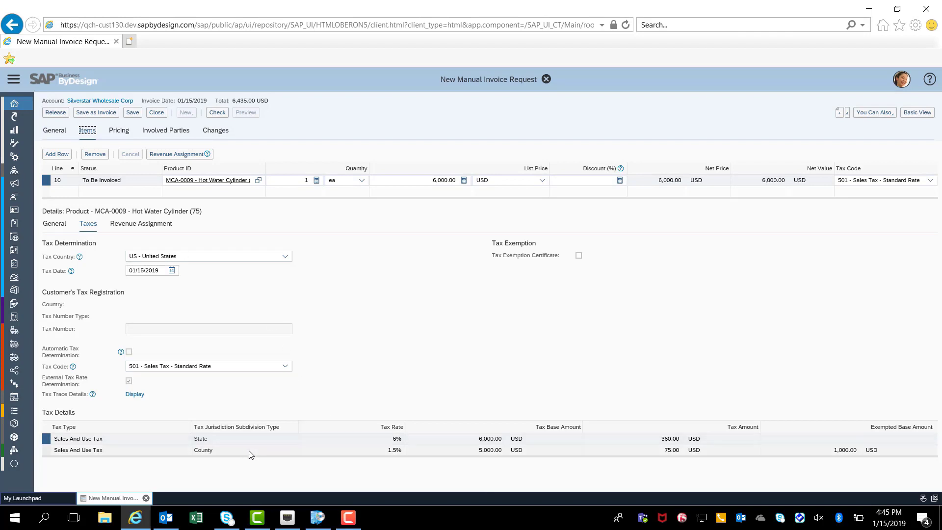
left_click(46, 449)
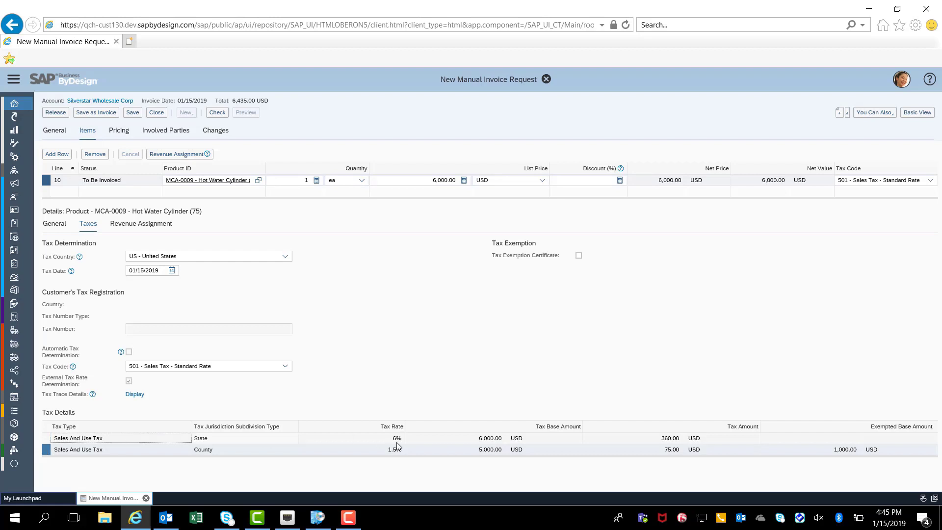